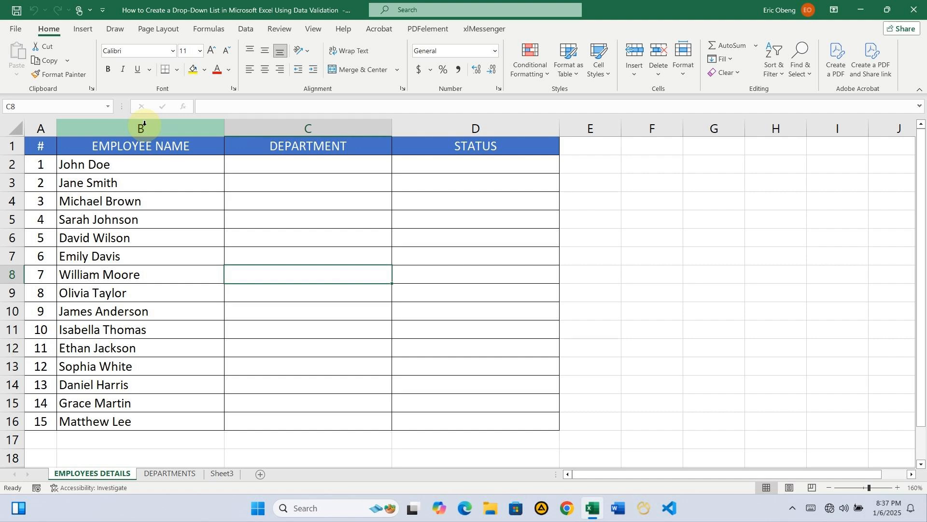
pyautogui.click(144, 124)
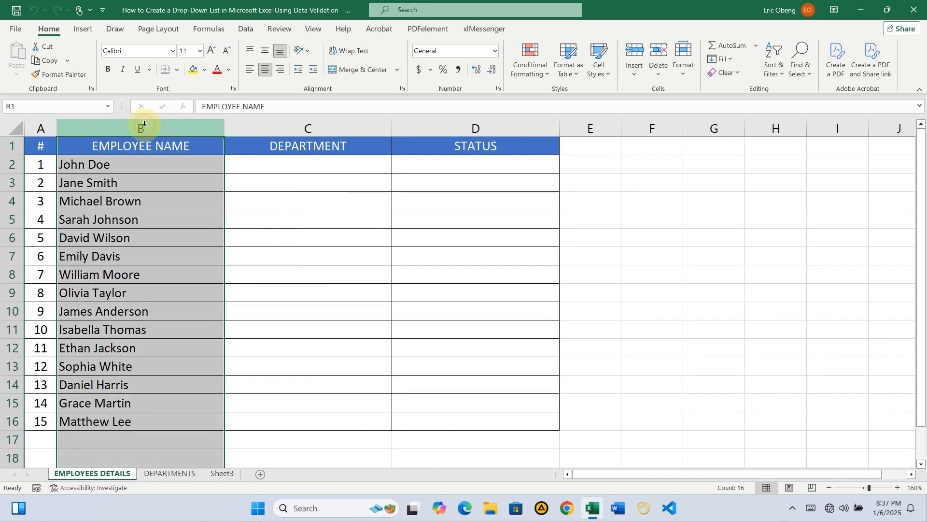
pyautogui.moveTo(144, 123); pyautogui.dragTo(294, 124)
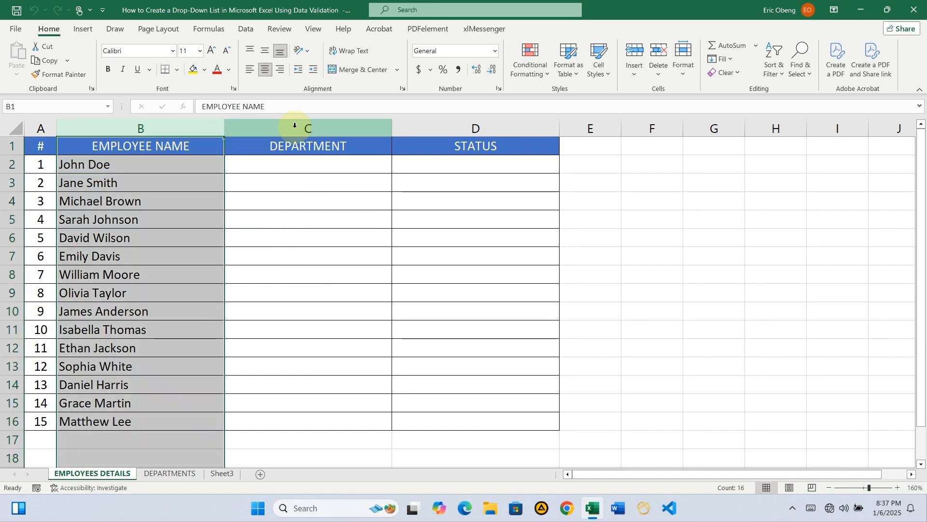
pyautogui.click(294, 124)
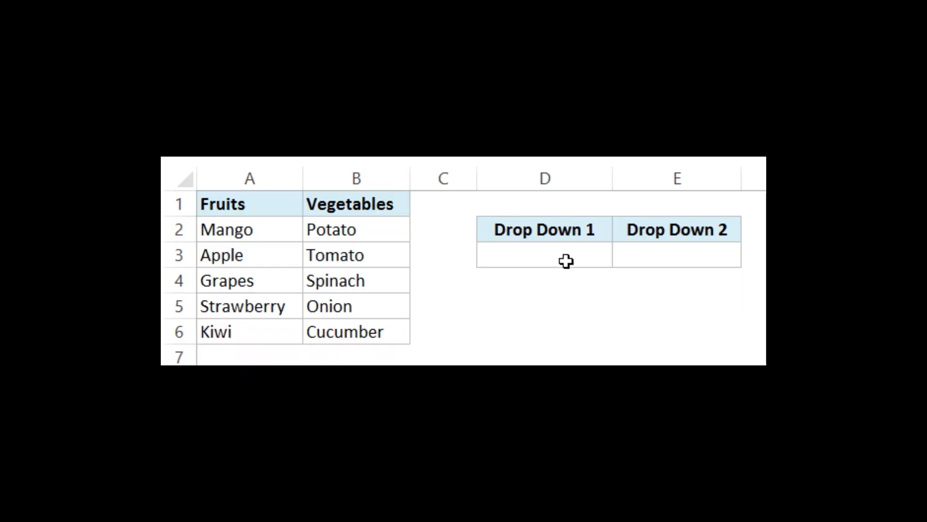
# - Choose Fruits from the drop-down list in D3 and Grapes from the dependent drop-down list in E3
pyautogui.click(565, 261)
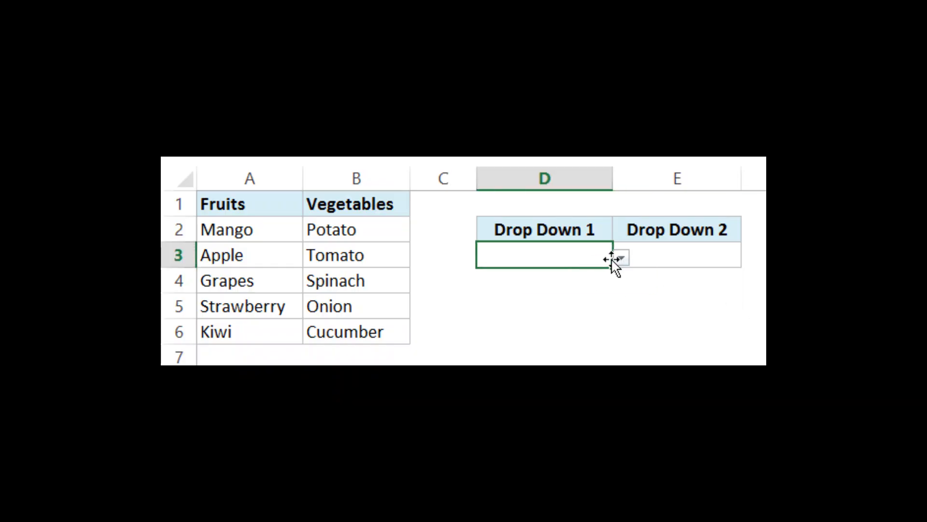
pyautogui.click(621, 259)
pyautogui.click(597, 275)
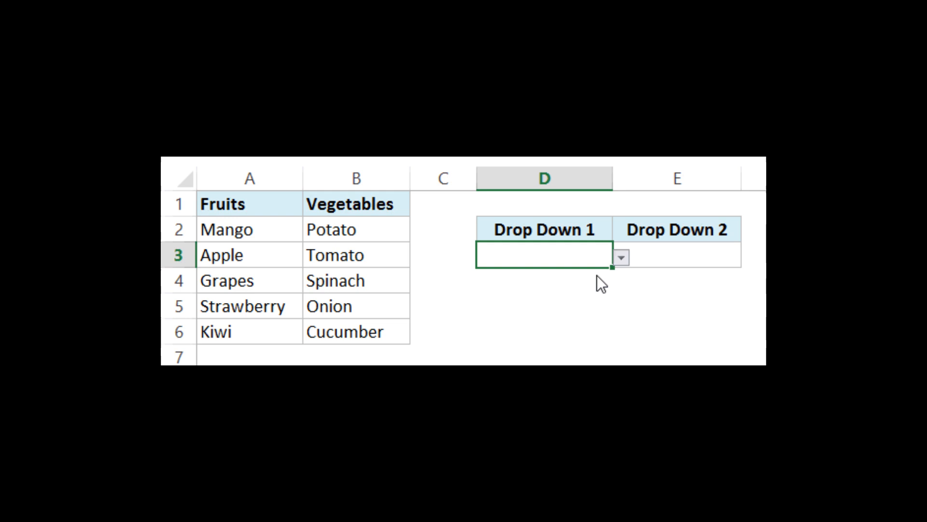
pyautogui.click(682, 255)
pyautogui.click(748, 259)
pyautogui.click(720, 311)
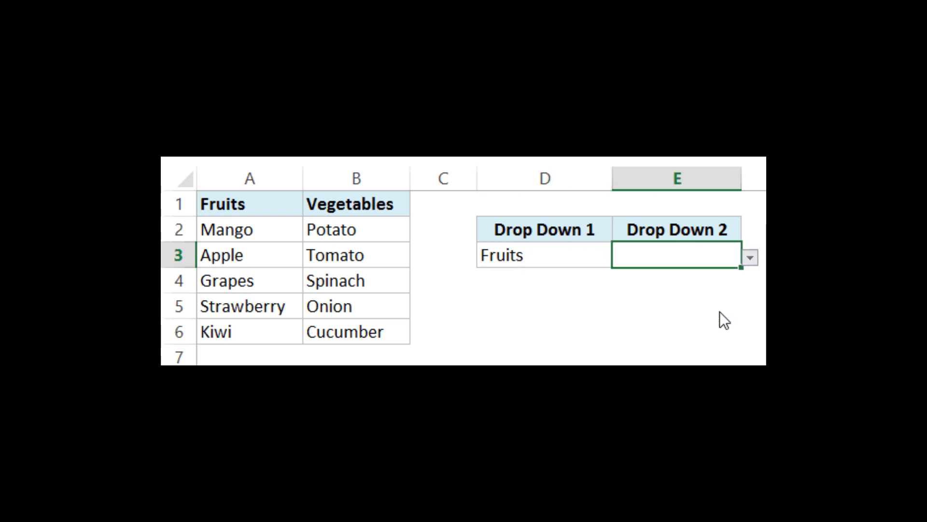
# - Change the D3 drop-down selection to Vegetables and pick a vegetable from the dependent drop-down list in E3
pyautogui.click(582, 256)
pyautogui.click(620, 258)
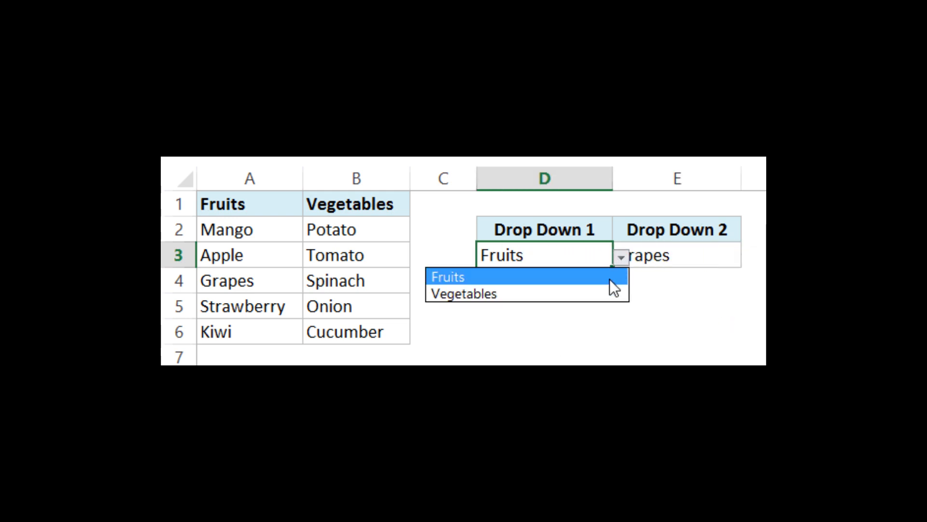
pyautogui.click(604, 288)
pyautogui.click(715, 260)
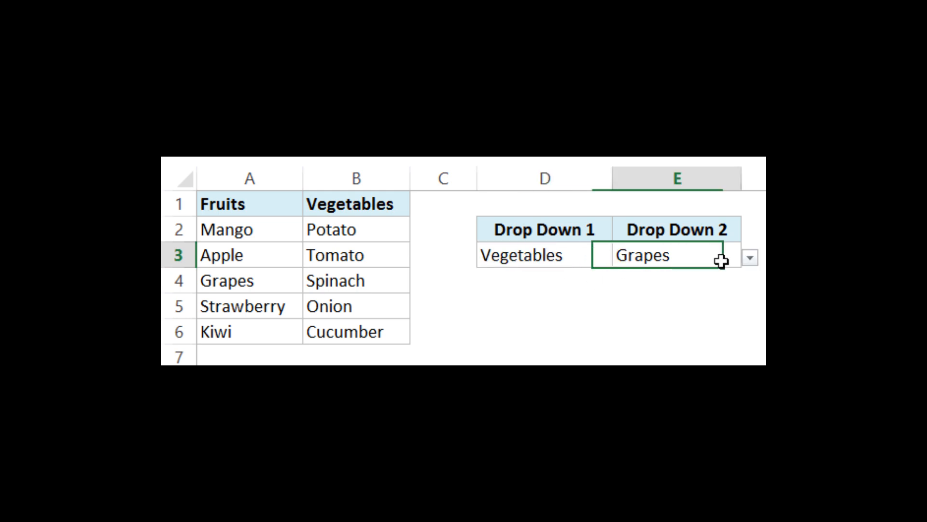
pyautogui.click(748, 259)
pyautogui.click(712, 311)
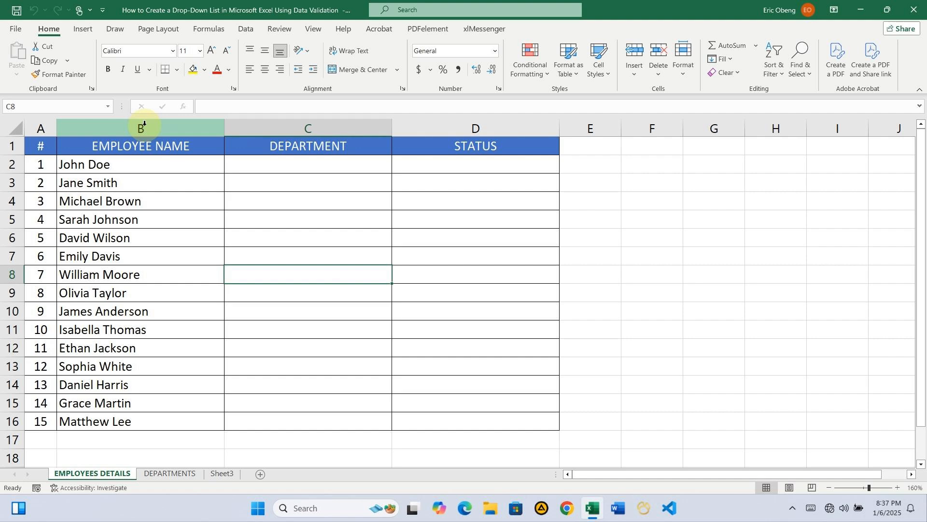
# - Review the STATUS column and the department names in A1:A12 of the DEPARTMENTS sheet
pyautogui.click(501, 125)
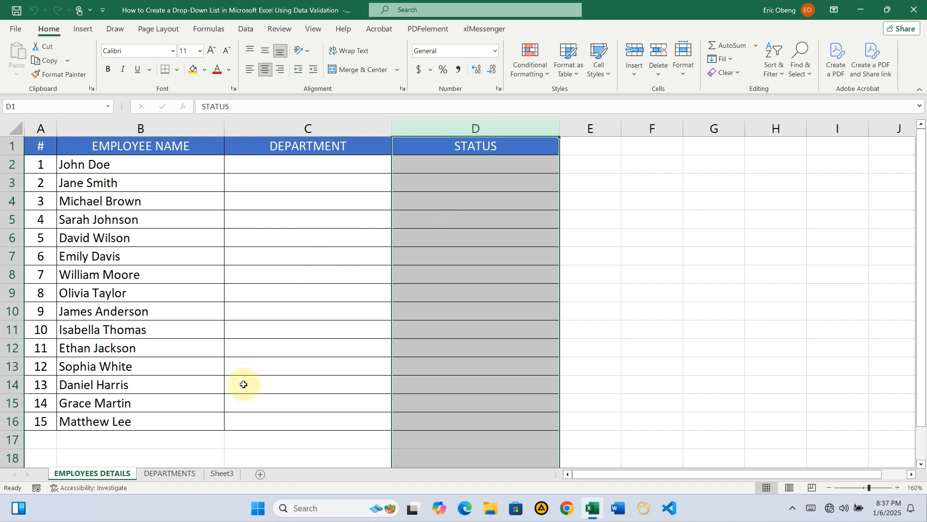
pyautogui.click(173, 476)
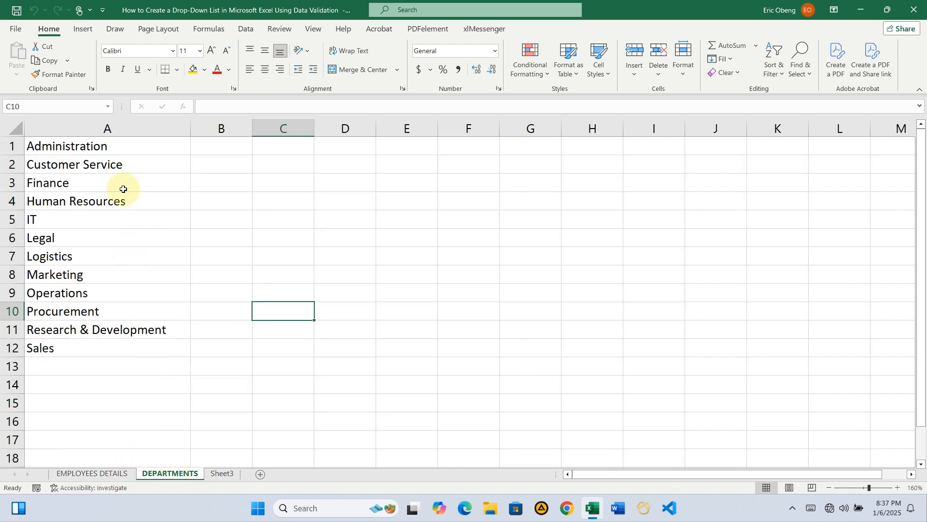
pyautogui.moveTo(121, 149); pyautogui.dragTo(131, 345)
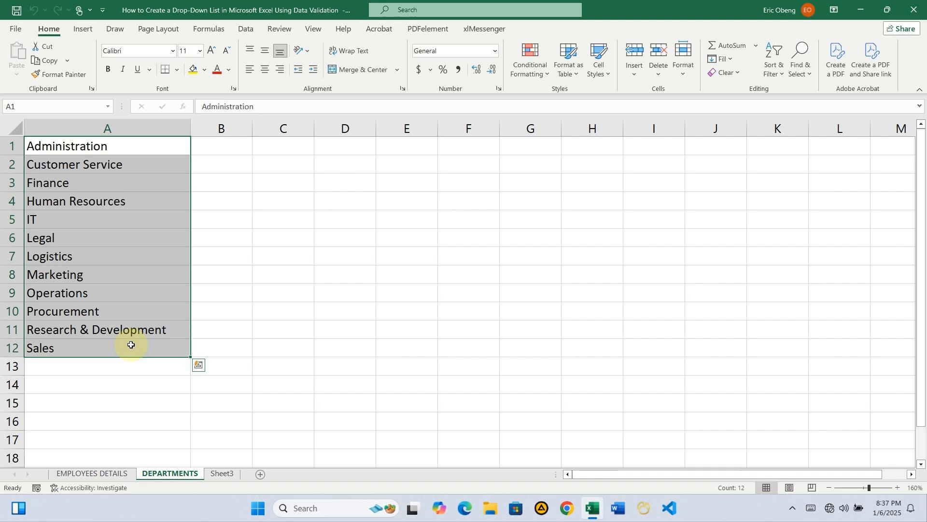
pyautogui.click(131, 345)
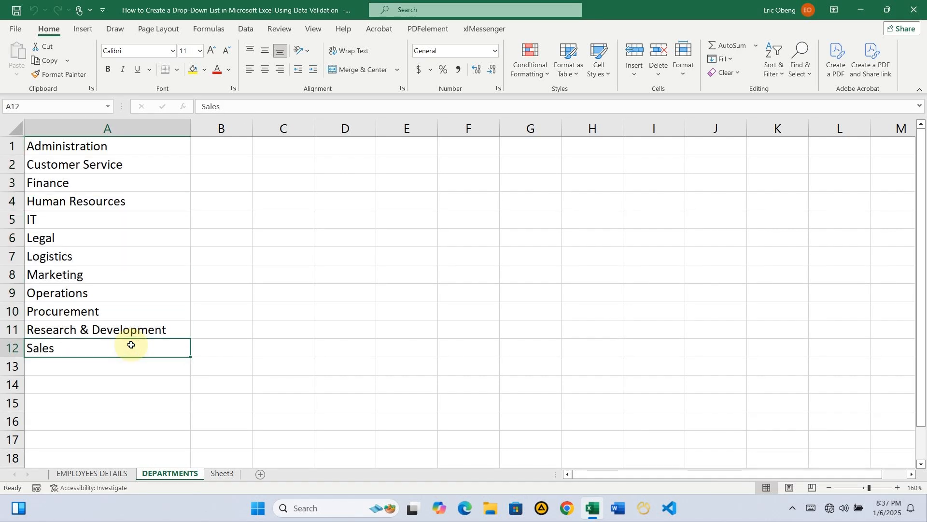
# - Begin a data validation rule for DEPARTMENT cells C2:C16 on the EMPLOYEES DETAILS sheet, allowing only a List
pyautogui.click(111, 474)
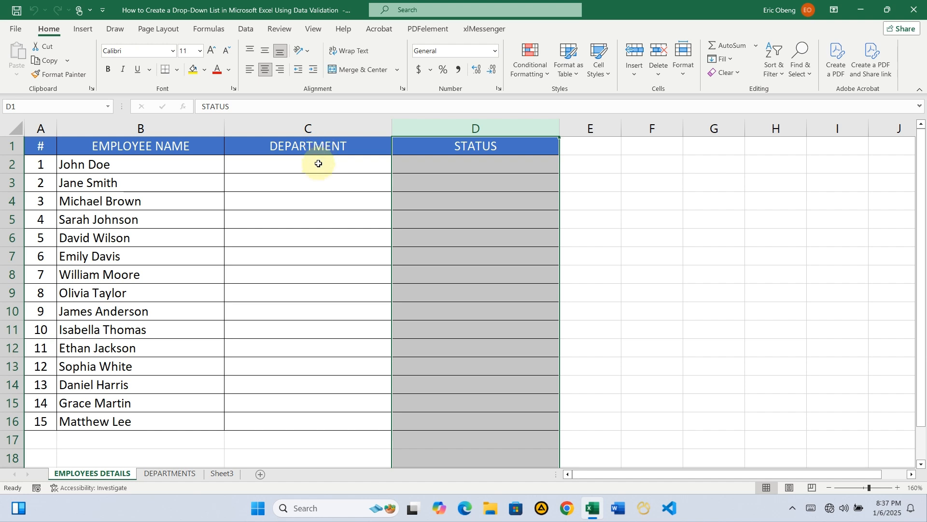
pyautogui.moveTo(317, 163); pyautogui.dragTo(321, 416)
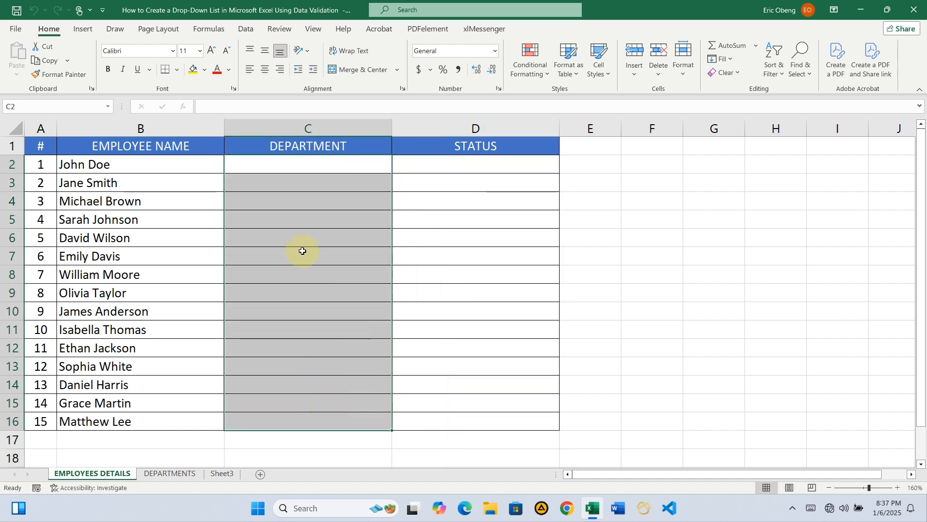
pyautogui.click(246, 30)
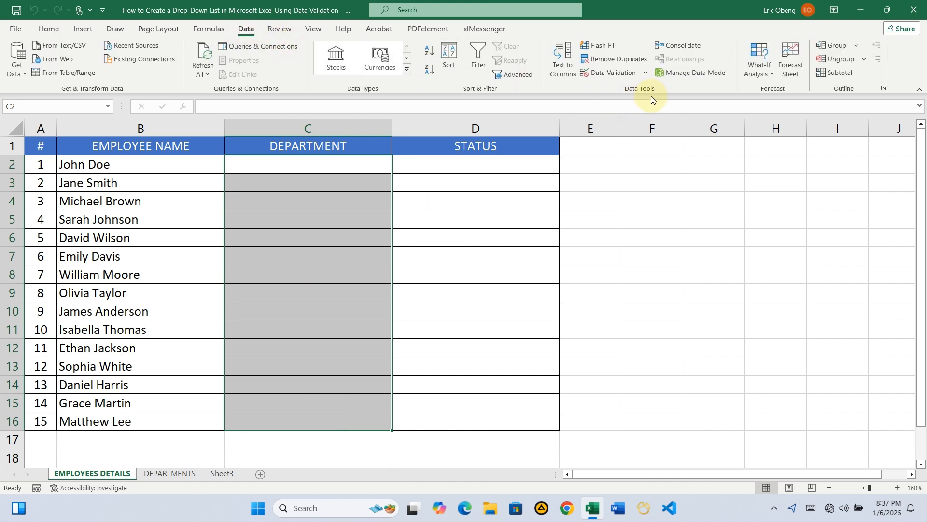
pyautogui.click(613, 72)
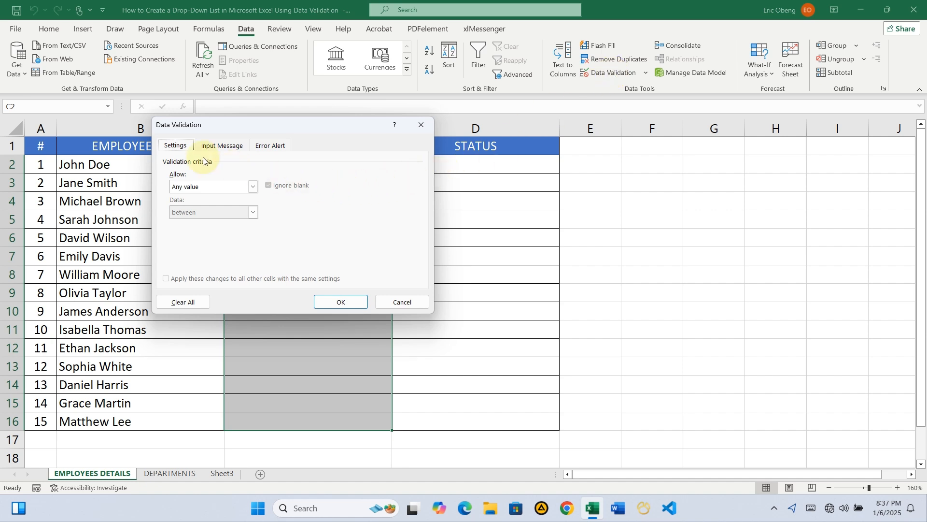
pyautogui.click(253, 187)
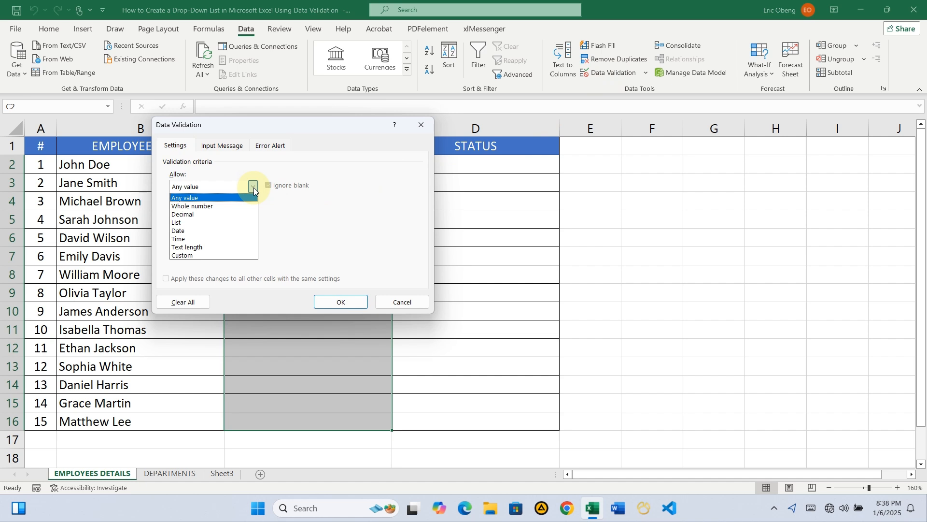
pyautogui.click(231, 223)
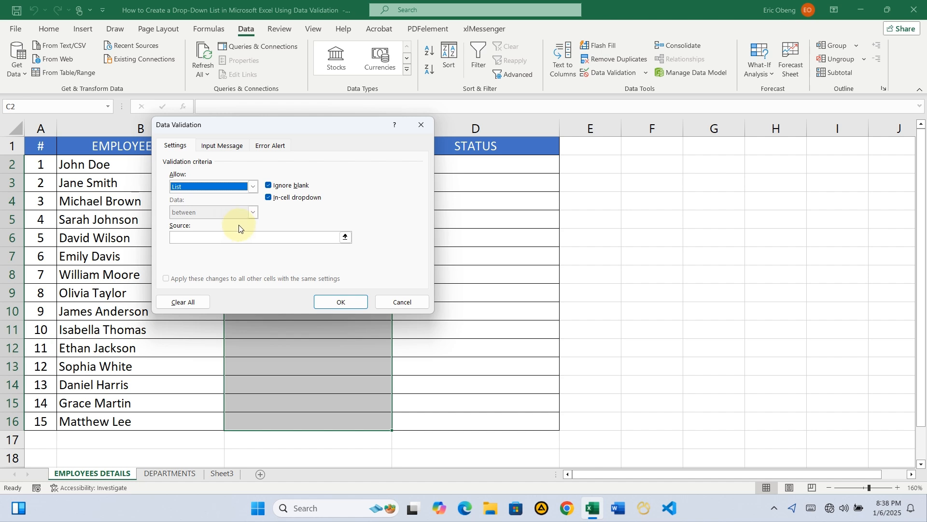
# - Set the list source to =DEPARTMENTS!$A$1:$A$12 and apply the validation rule
pyautogui.click(188, 237)
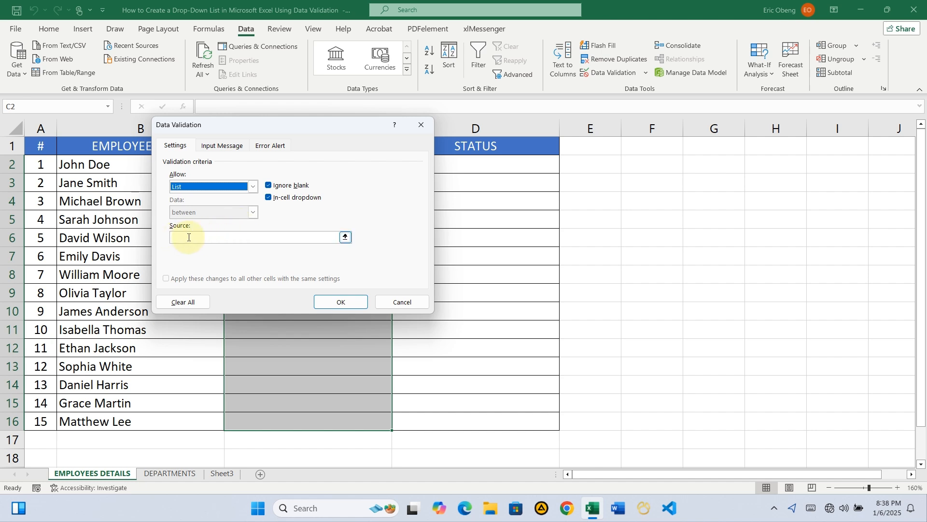
pyautogui.click(346, 237)
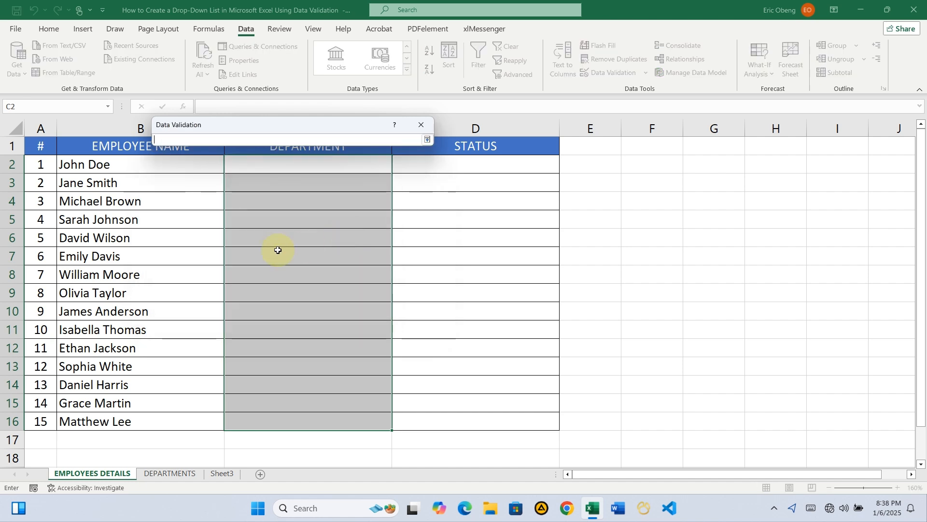
pyautogui.click(170, 474)
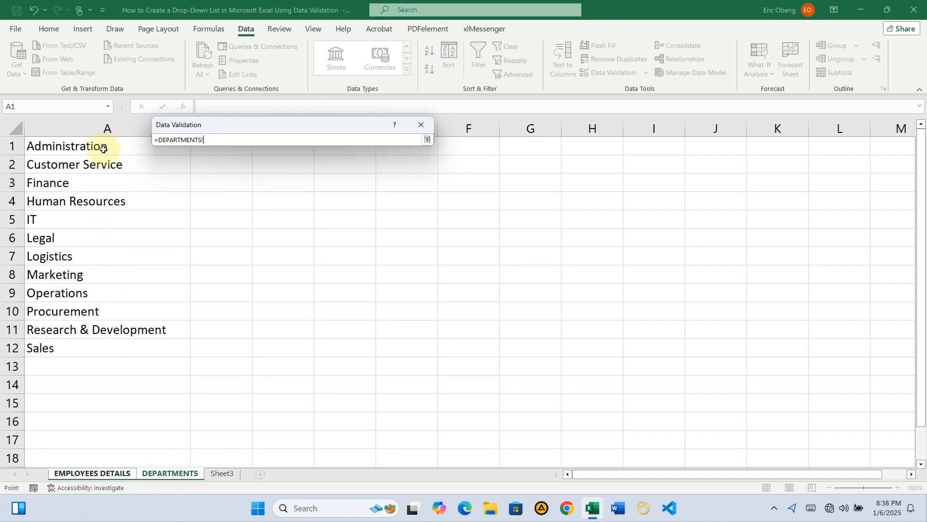
pyautogui.moveTo(103, 149); pyautogui.dragTo(130, 347)
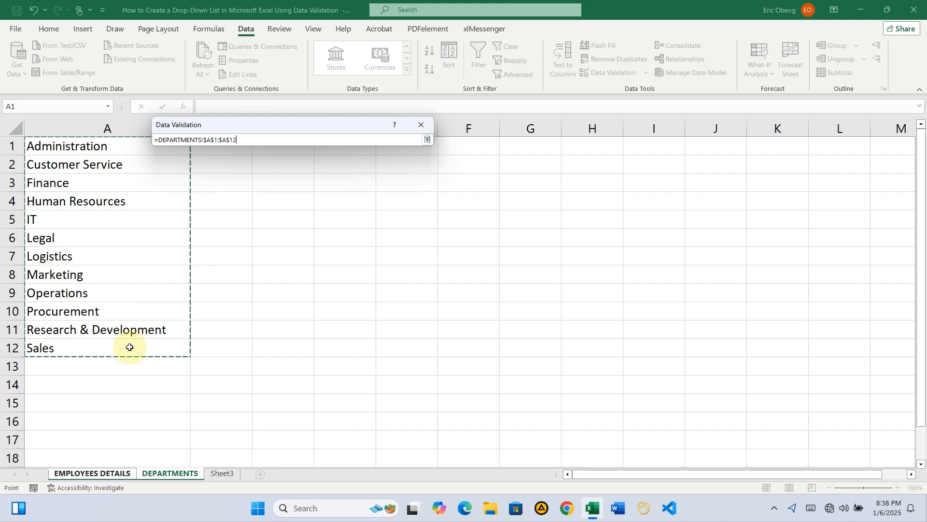
pyautogui.press('Return')
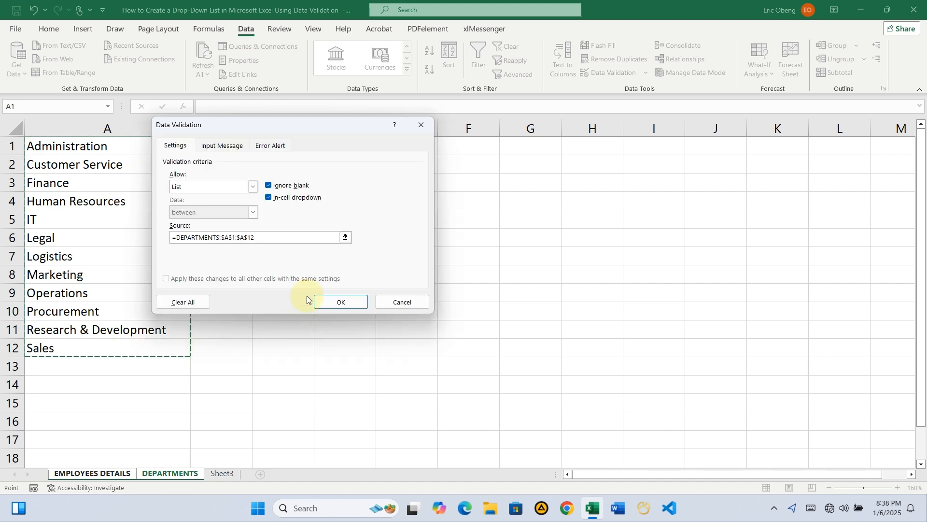
pyautogui.moveTo(288, 237); pyautogui.dragTo(165, 234)
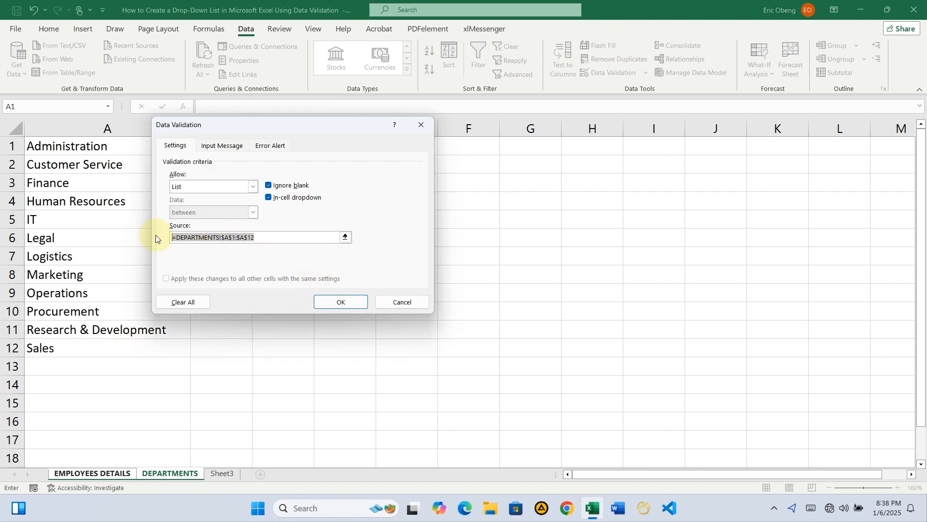
pyautogui.click(338, 302)
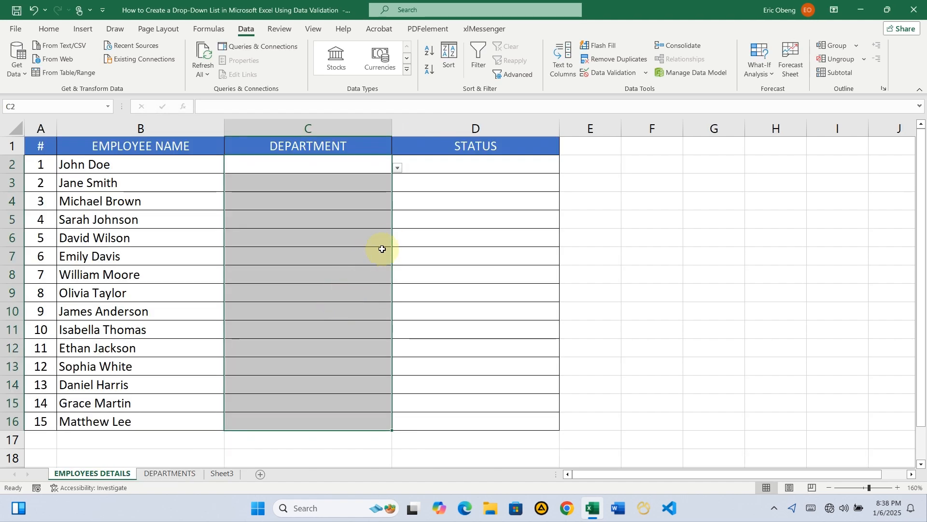
# - Assign Finance to the first employee in C2 from the department drop-down list
pyautogui.click(418, 215)
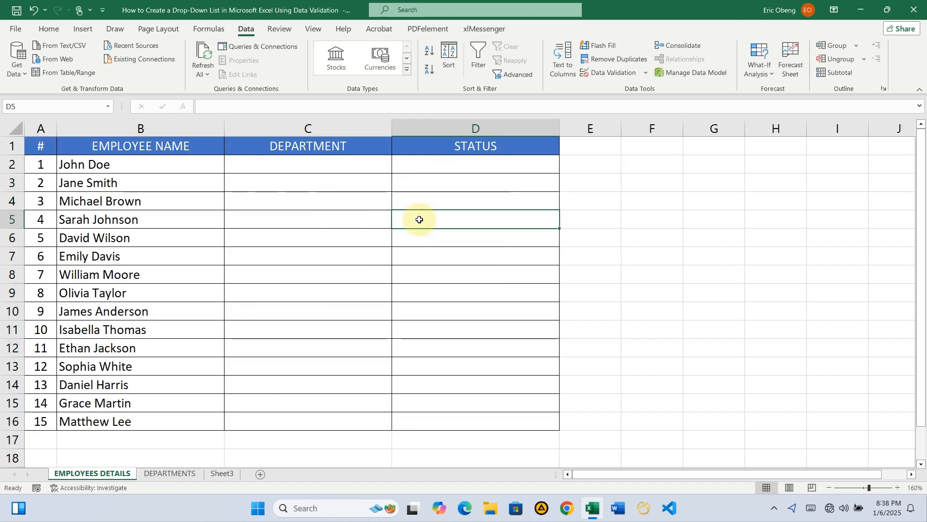
pyautogui.click(378, 164)
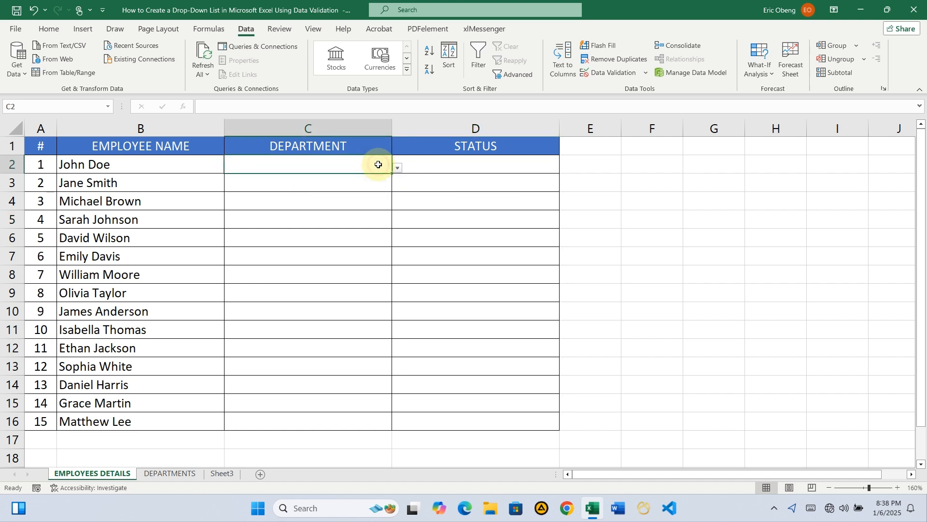
pyautogui.click(398, 169)
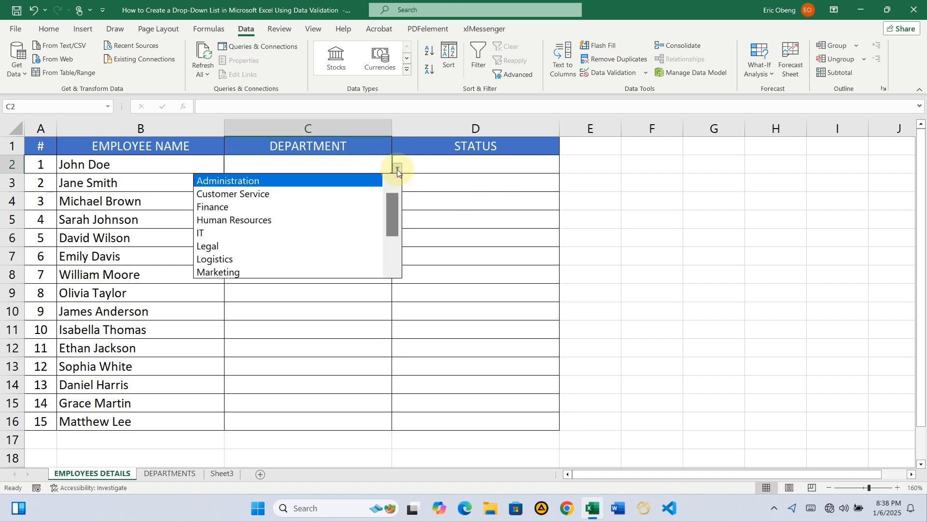
pyautogui.moveTo(390, 207)
pyautogui.mouseDown()
pyautogui.moveTo(393, 252)
pyautogui.moveTo(393, 197)
pyautogui.mouseUp()
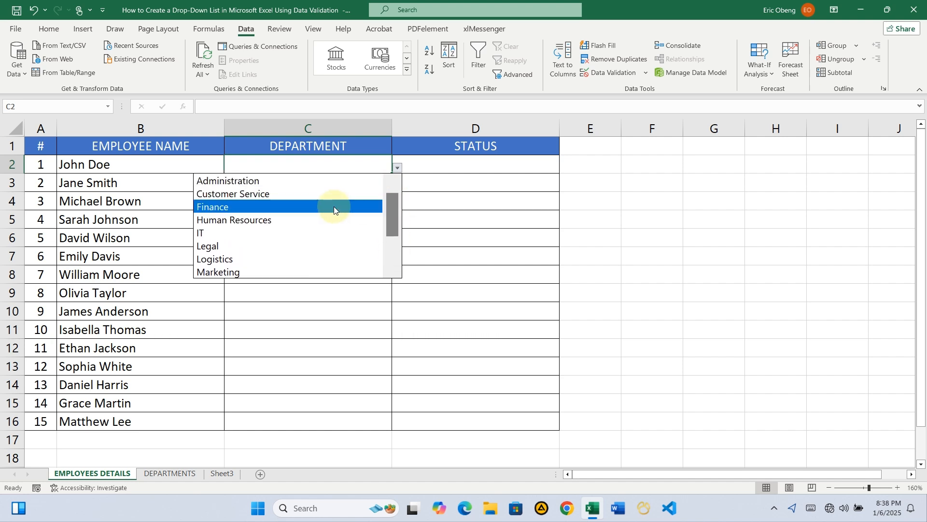
pyautogui.click(331, 207)
# - Assign Research & Development to the second employee in C3 from the department drop-down list
pyautogui.click(378, 185)
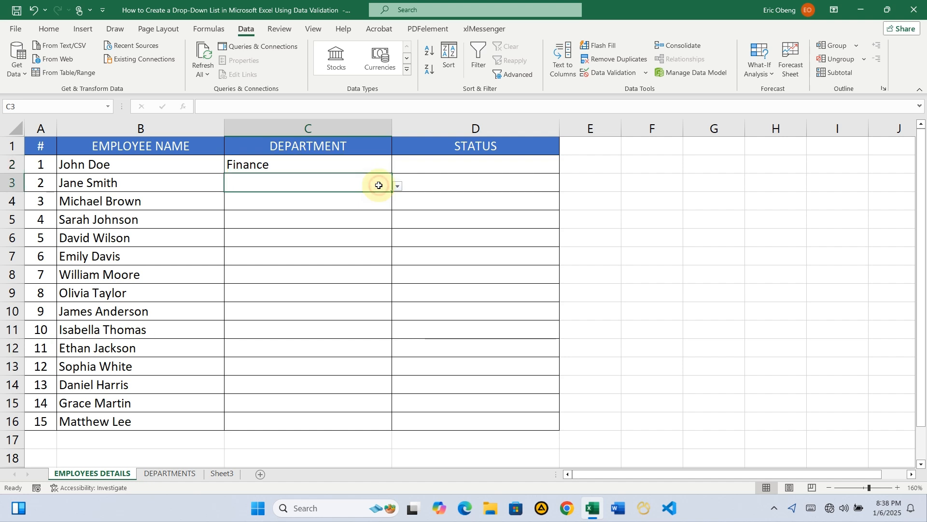
pyautogui.click(396, 187)
pyautogui.moveTo(390, 218); pyautogui.dragTo(396, 260)
pyautogui.click(320, 284)
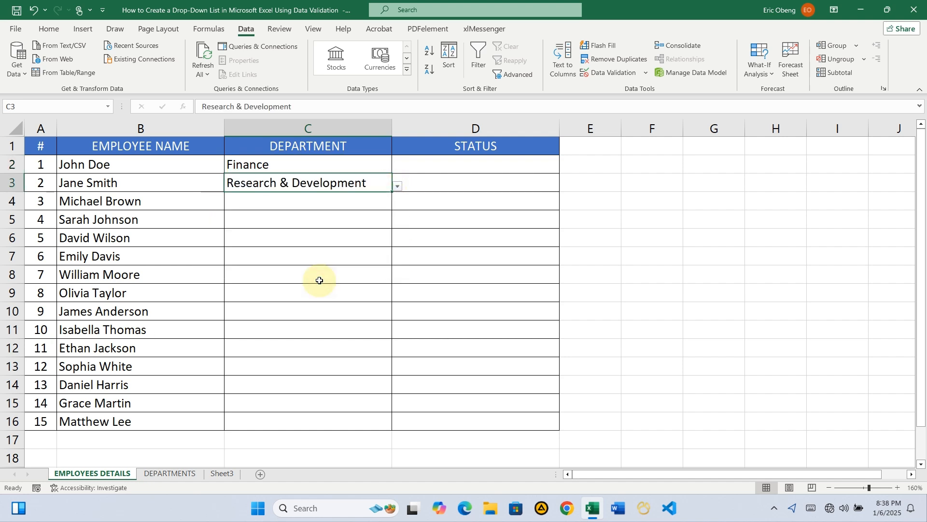
# - Assign Customer Service to the third employee in C4 from the department drop-down list
pyautogui.click(325, 256)
pyautogui.click(360, 209)
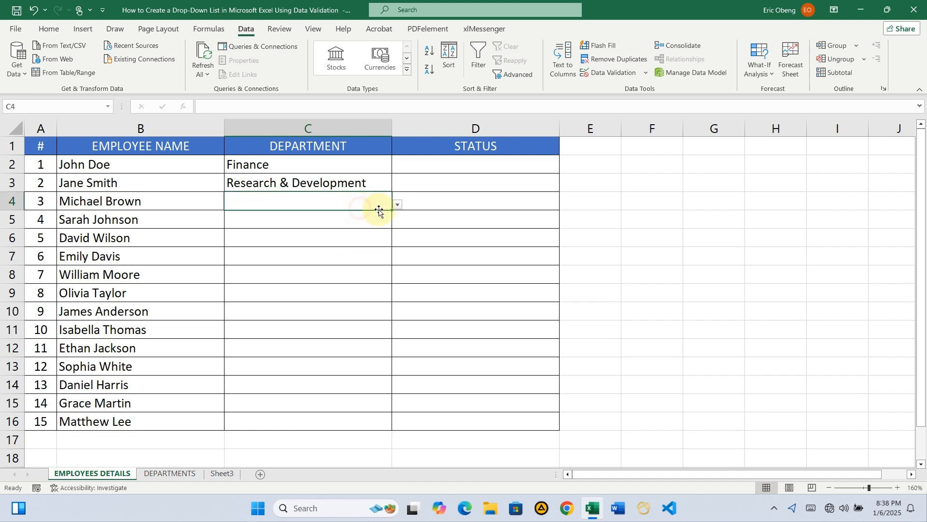
pyautogui.click(398, 205)
pyautogui.click(355, 236)
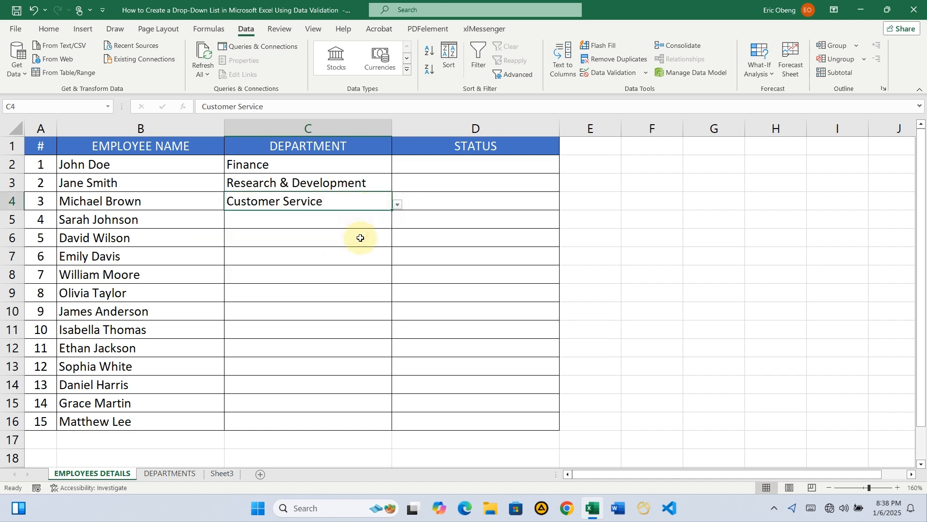
# - Assign Legal to the fourth employee in C5 from the department drop-down list
pyautogui.click(363, 222)
pyautogui.click(397, 223)
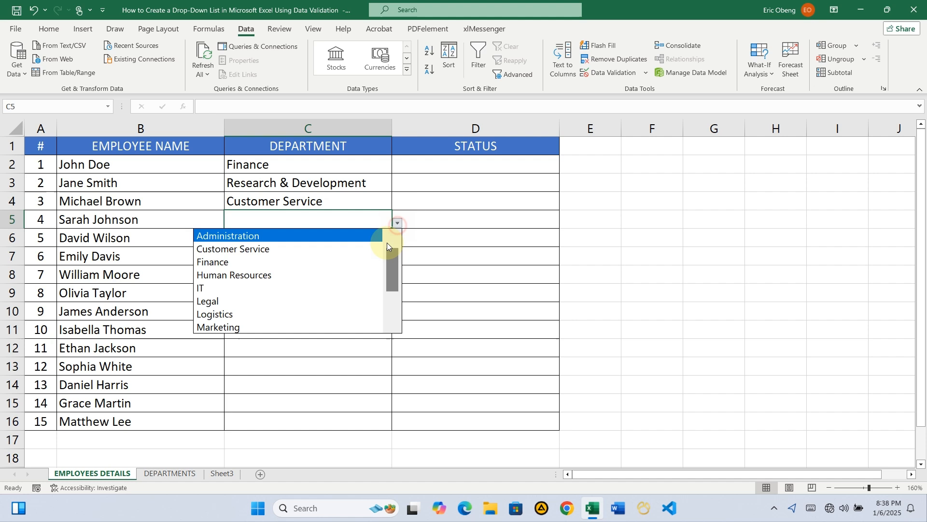
pyautogui.click(356, 302)
# - Test the validation by trying to enter the unlisted value Legall in C6, and cancel the entry
pyautogui.click(285, 240)
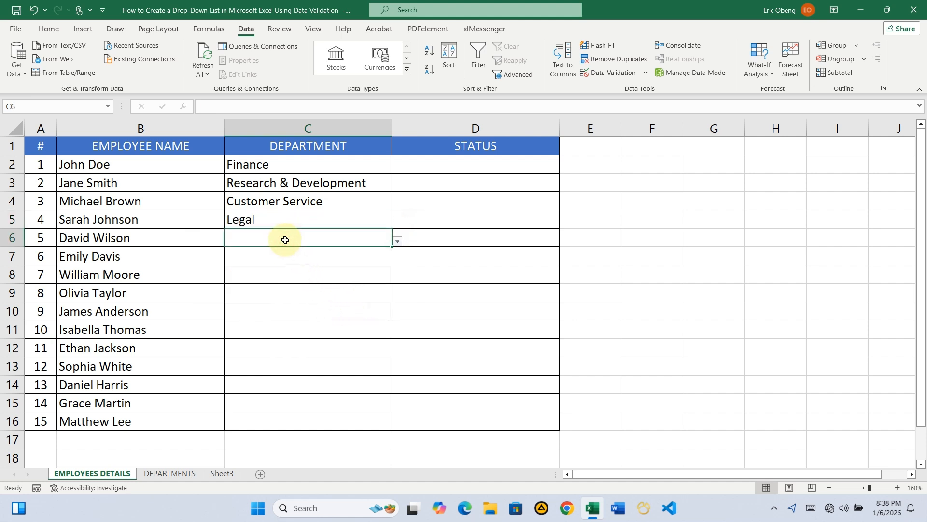
pyautogui.write('L')
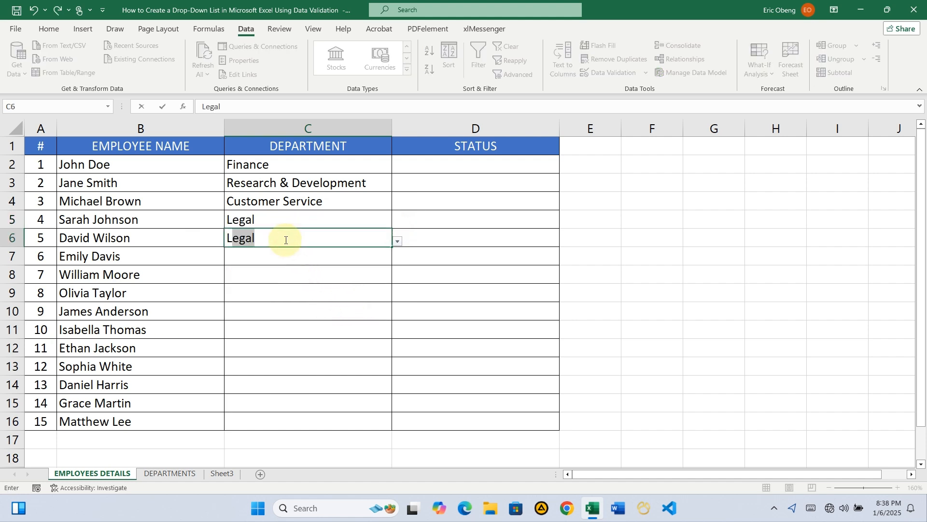
pyautogui.write('egall')
pyautogui.click(372, 305)
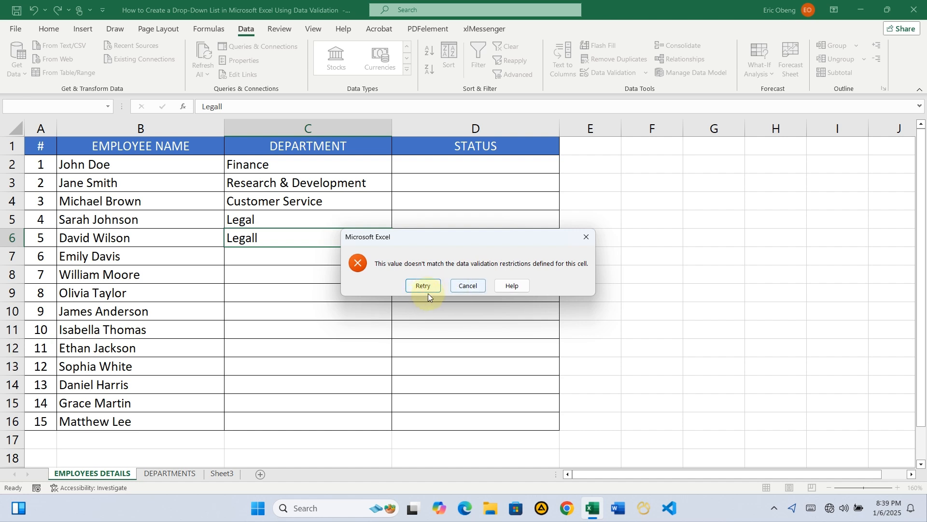
pyautogui.click(468, 286)
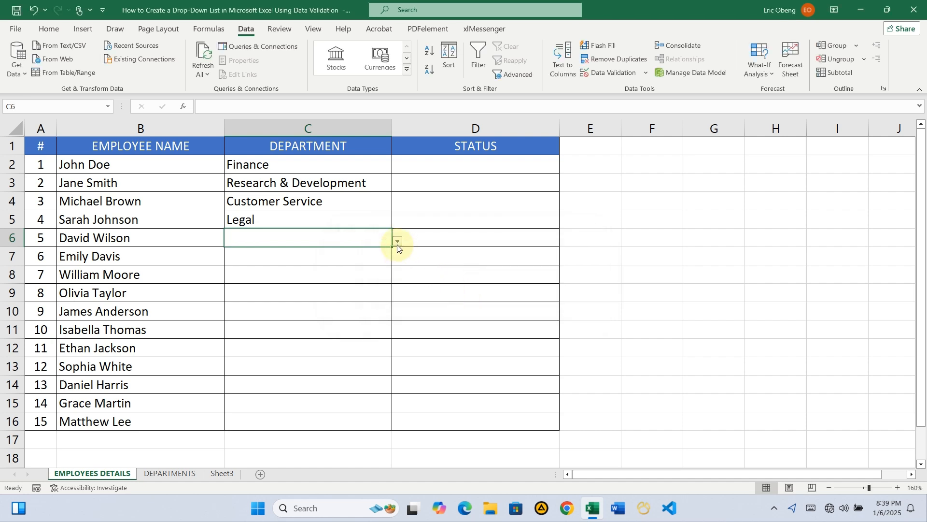
# - Assign Legal in C6 and IT in C7 from the department drop-down list
pyautogui.click(397, 243)
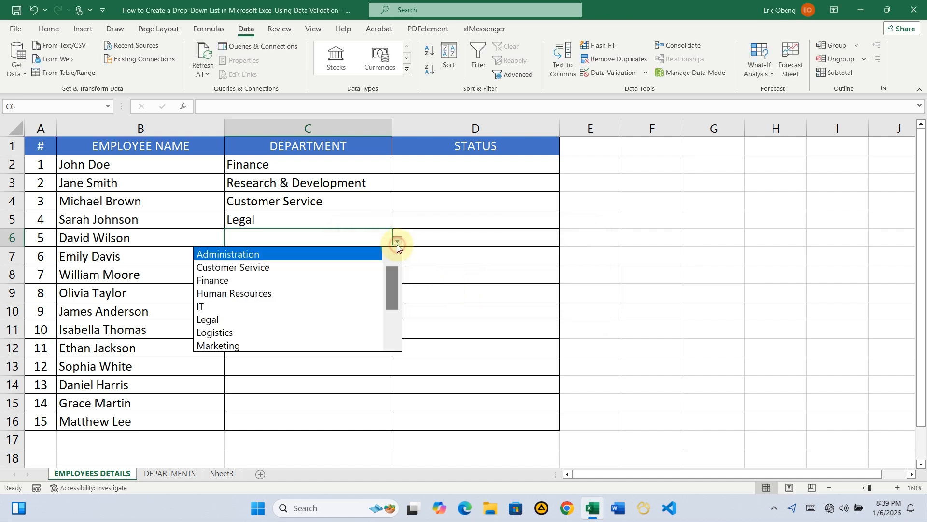
pyautogui.click(269, 319)
pyautogui.click(317, 257)
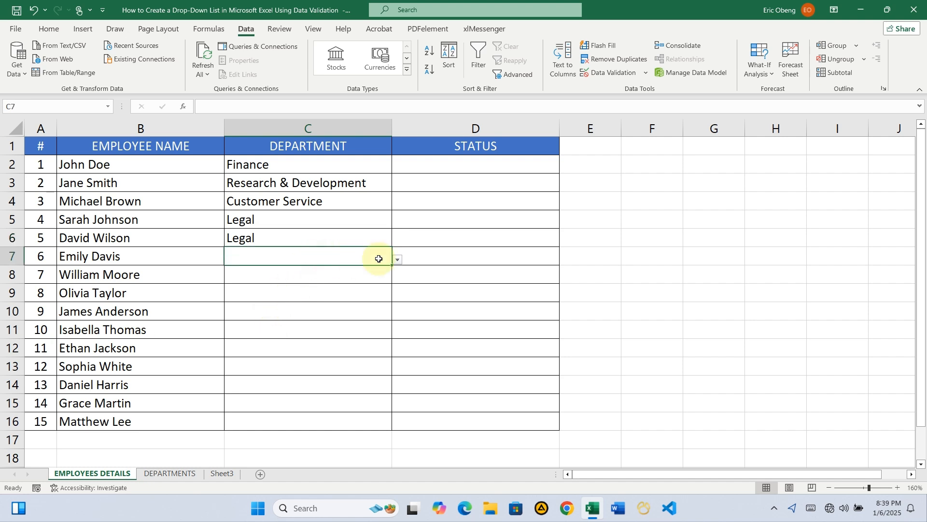
pyautogui.click(397, 262)
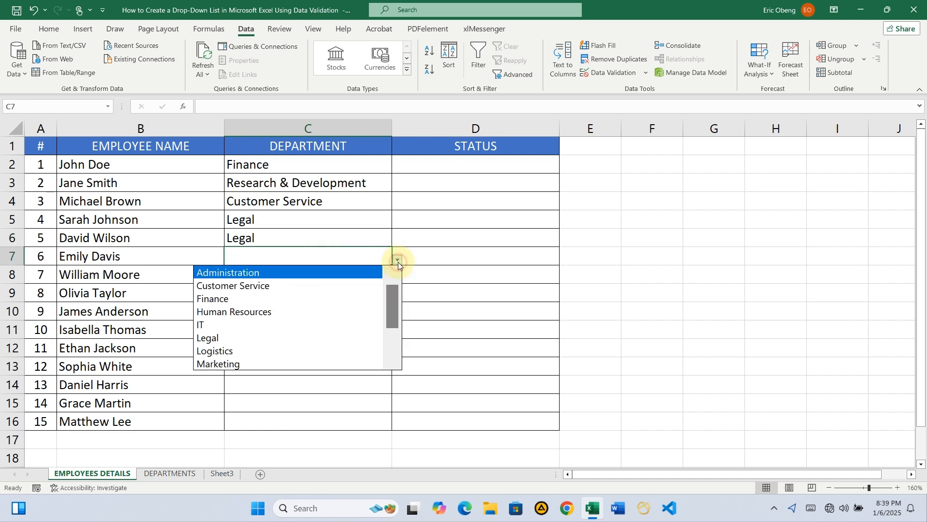
pyautogui.click(330, 324)
# - Assign Sales to the seventh employee in C8 from the department drop-down list
pyautogui.click(357, 275)
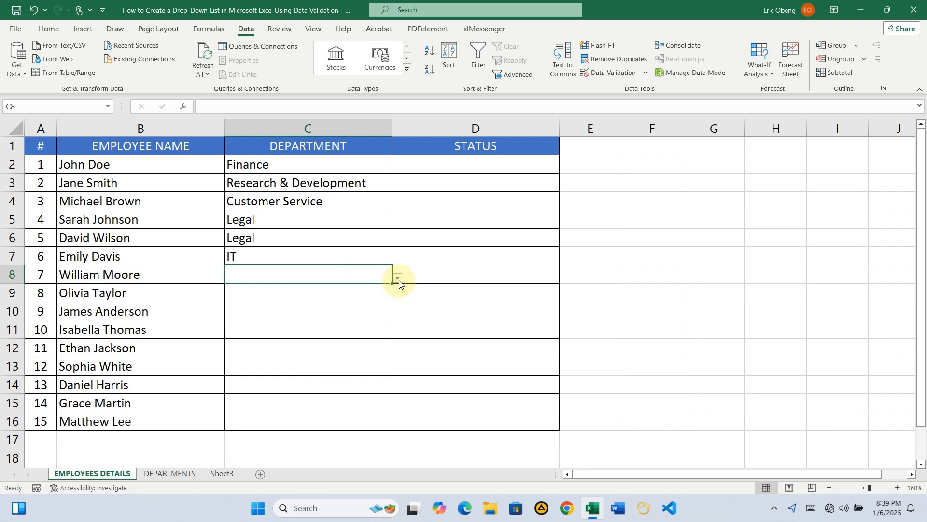
pyautogui.click(397, 279)
pyautogui.moveTo(395, 347); pyautogui.dragTo(372, 378)
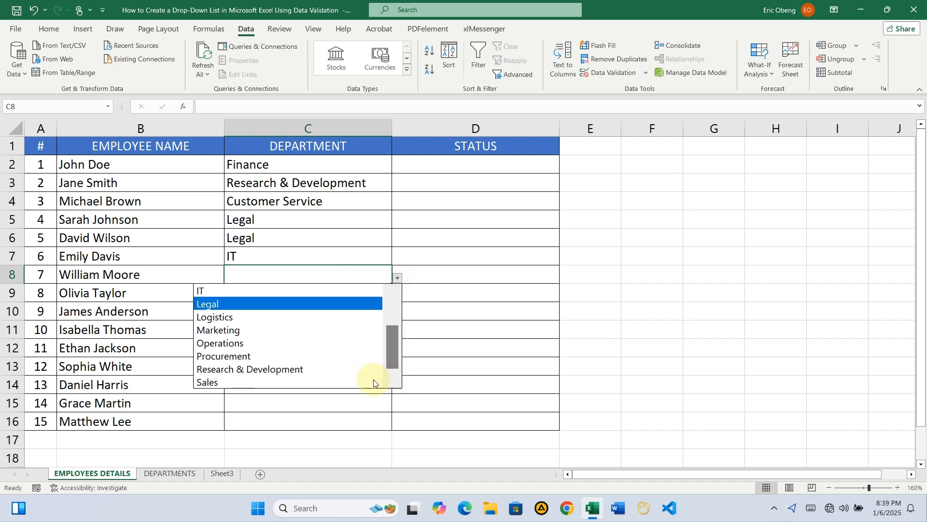
pyautogui.click(335, 381)
pyautogui.click(318, 336)
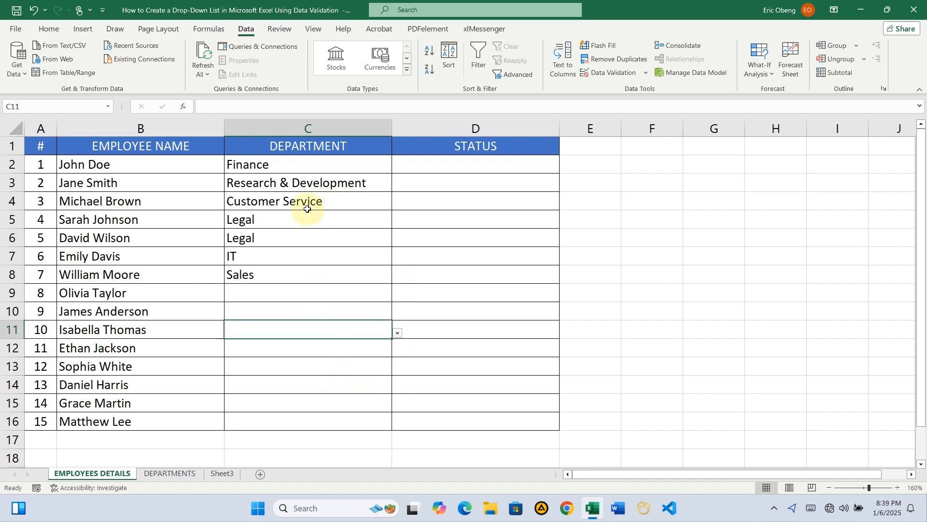
pyautogui.click(343, 279)
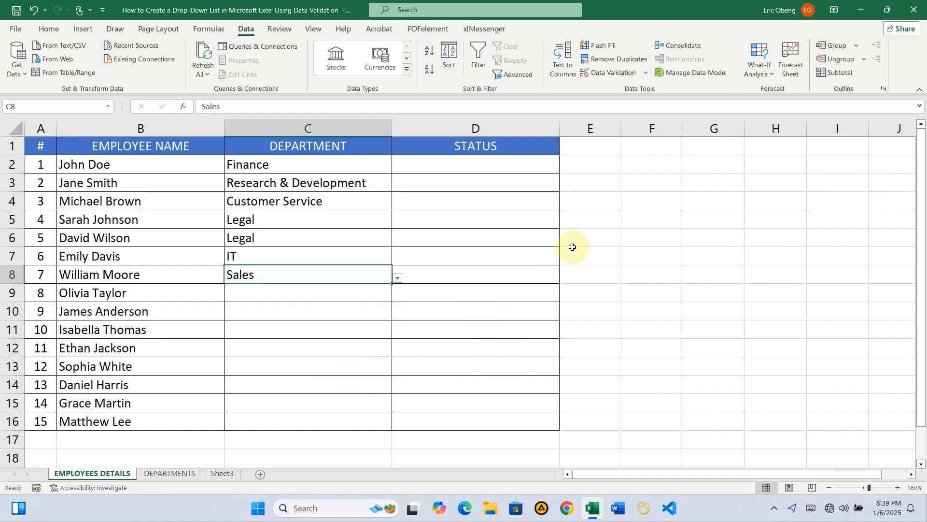
pyautogui.click(583, 236)
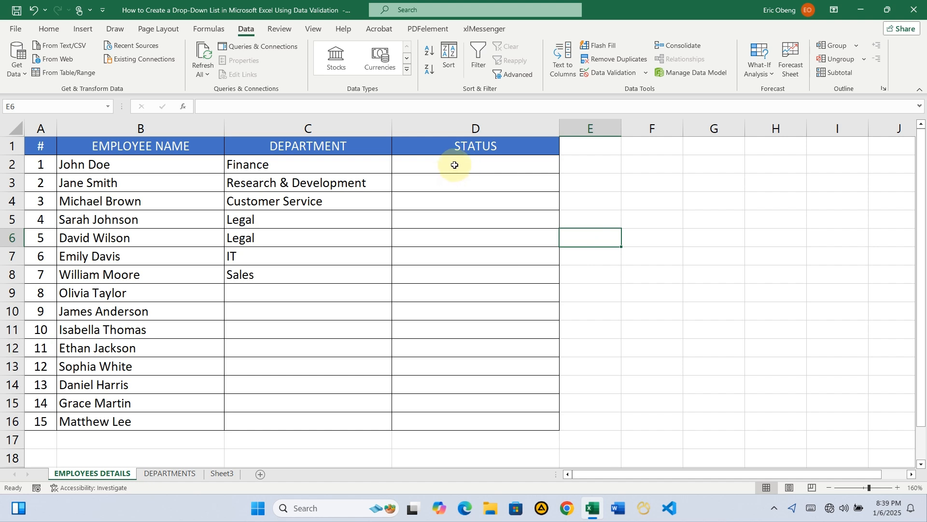
# - Start a data validation rule for the STATUS cells D2:D16 that allows a List
pyautogui.moveTo(454, 165); pyautogui.dragTo(486, 415)
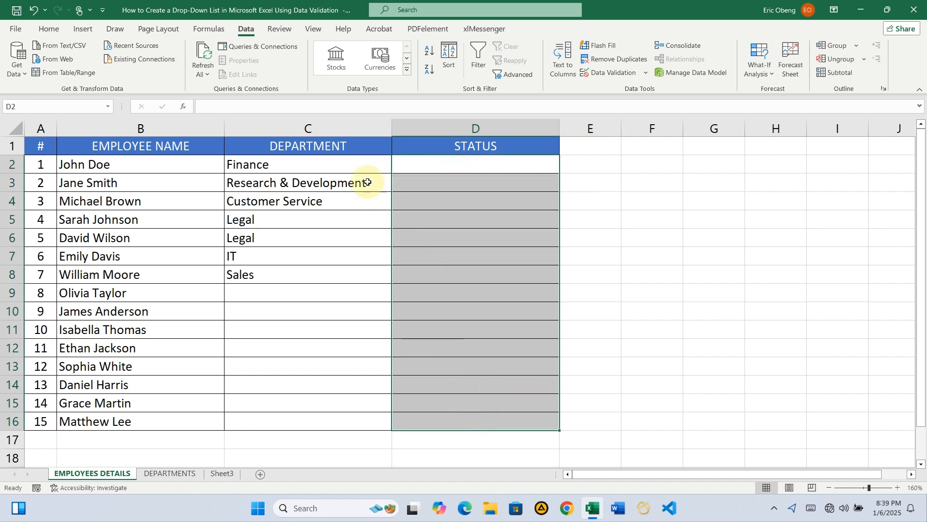
pyautogui.click(247, 30)
pyautogui.click(604, 72)
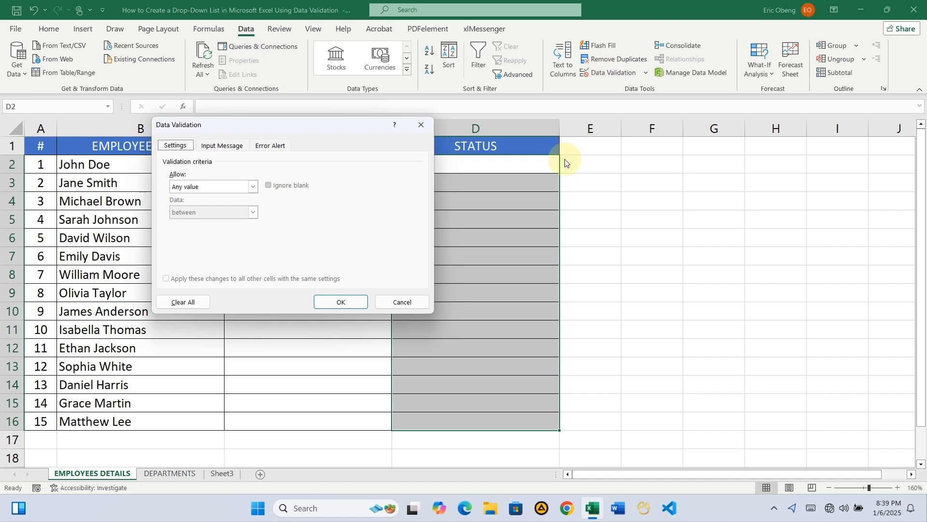
pyautogui.click(252, 187)
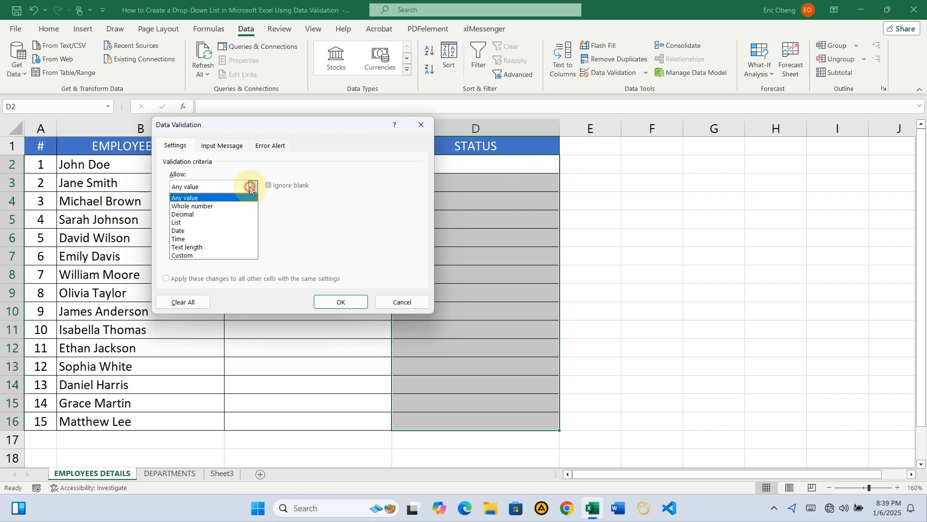
pyautogui.click(202, 223)
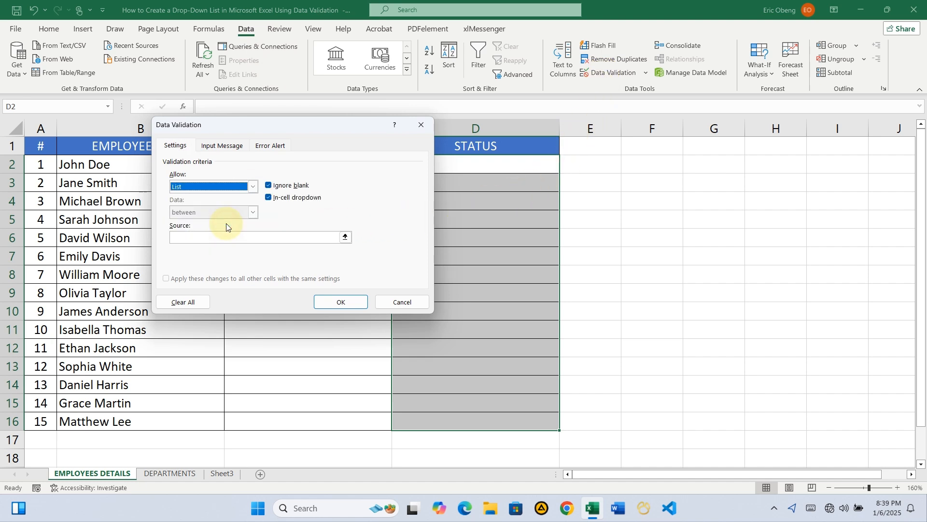
# - Set the list source to Active, Inactive and apply the validation rule to the STATUS cells
pyautogui.click(218, 237)
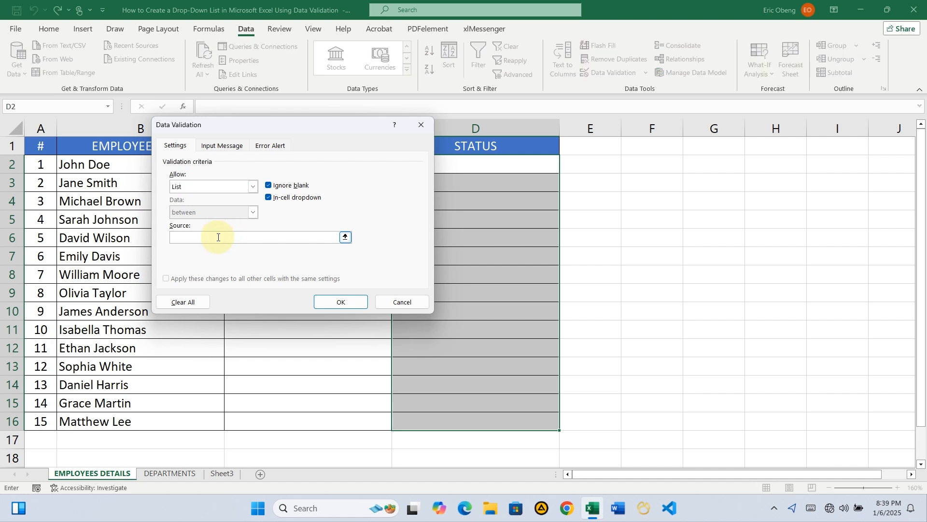
pyautogui.write('Active, Inactive')
pyautogui.moveTo(218, 237); pyautogui.dragTo(147, 237)
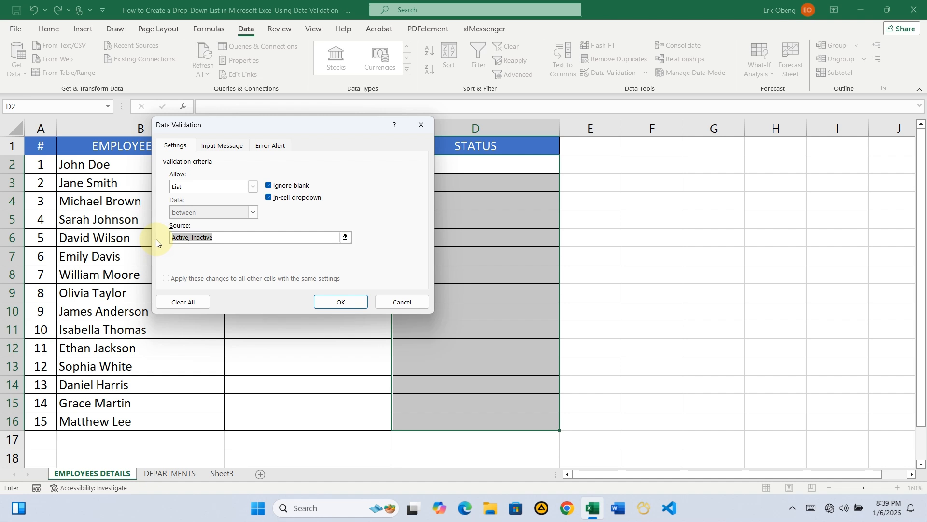
pyautogui.click(341, 302)
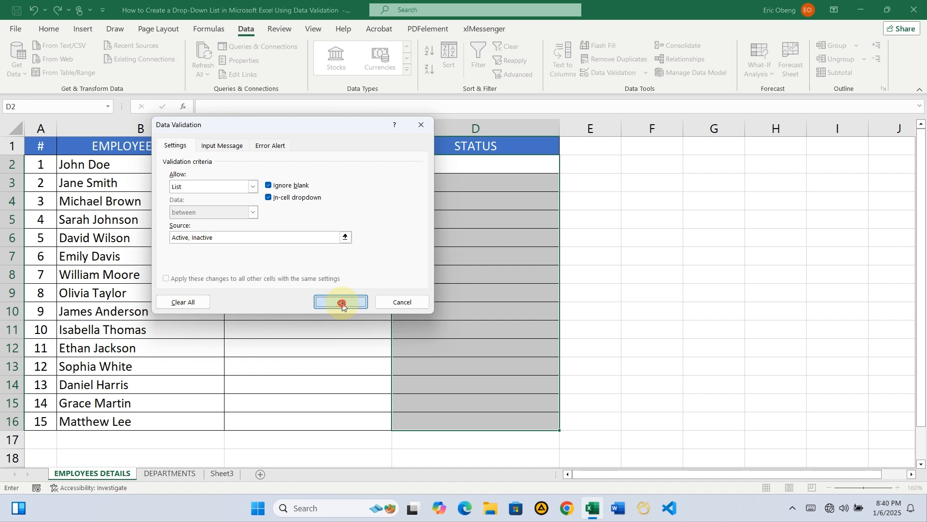
pyautogui.click(585, 210)
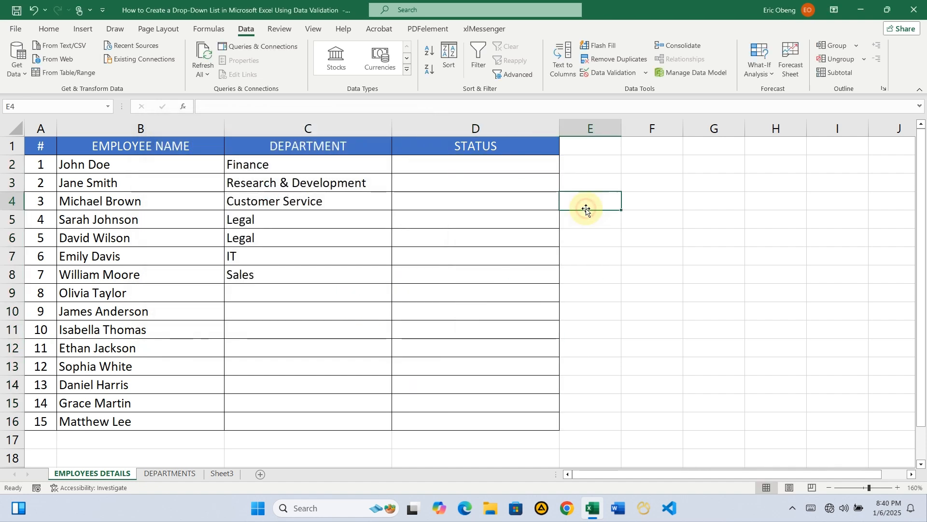
# - Set the status to Active in D2 and Inactive in D3 from the drop-down list
pyautogui.click(539, 166)
pyautogui.click(565, 168)
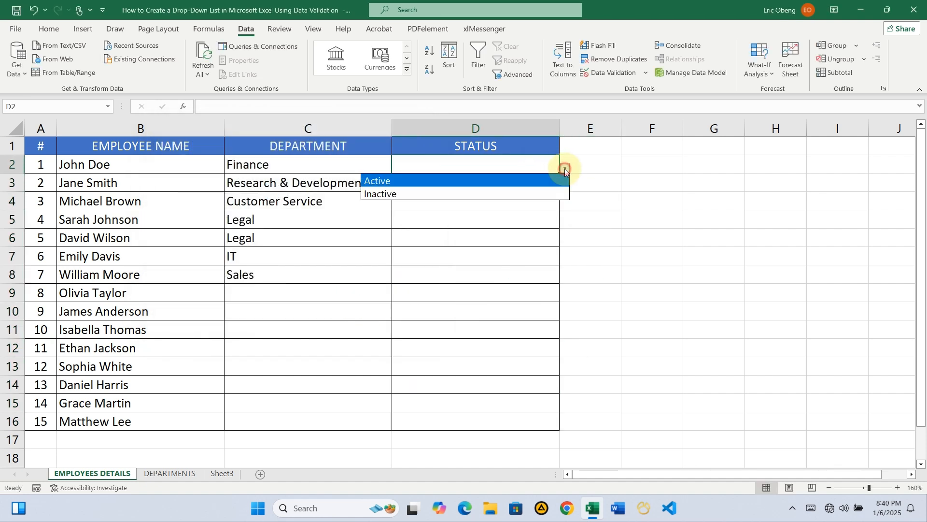
pyautogui.click(538, 177)
pyautogui.click(538, 191)
pyautogui.click(565, 186)
pyautogui.click(549, 212)
# - Set the status to Inactive in D4 and Active in D5 from the drop-down list
pyautogui.click(555, 203)
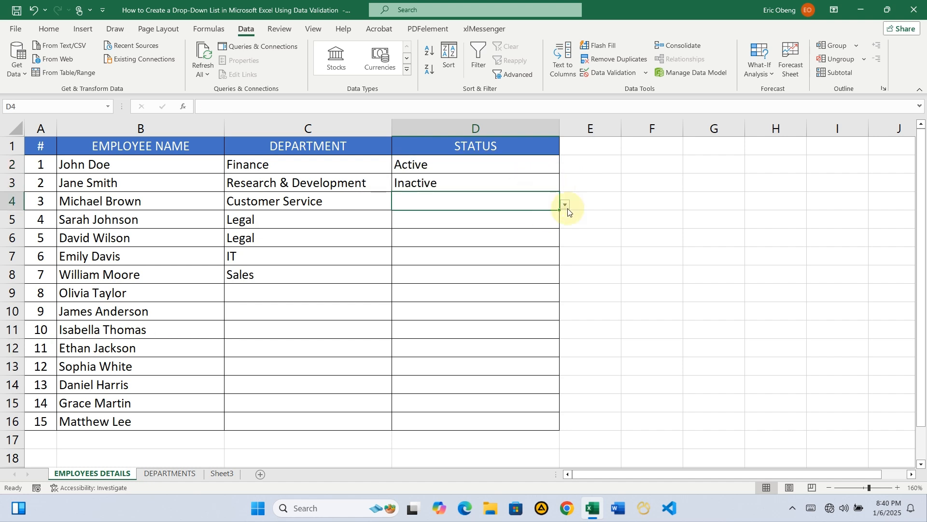
pyautogui.click(565, 205)
pyautogui.click(549, 231)
pyautogui.click(555, 223)
pyautogui.click(566, 223)
pyautogui.click(536, 236)
# - Set the status to Inactive in D6 and to Active in D7 and D8 from the drop-down list
pyautogui.click(527, 240)
pyautogui.click(565, 241)
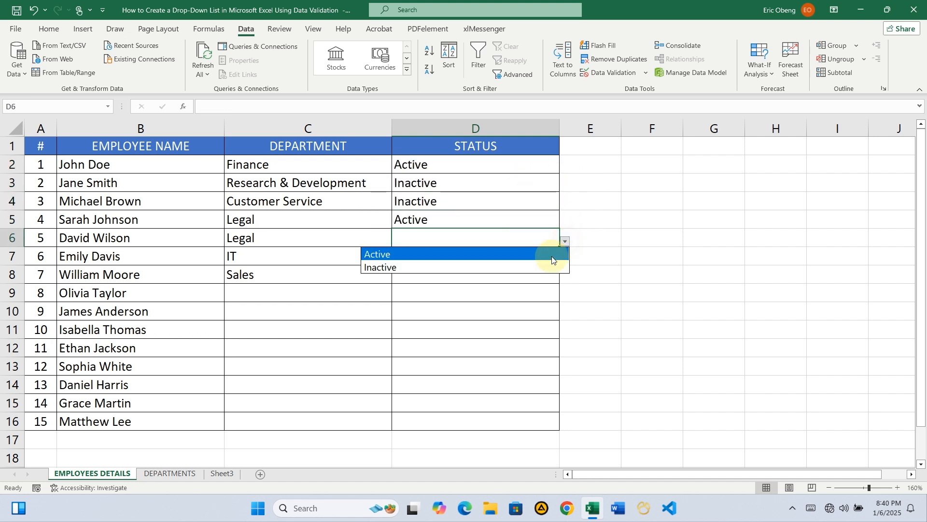
pyautogui.click(551, 267)
pyautogui.click(538, 257)
pyautogui.click(565, 259)
pyautogui.click(523, 273)
pyautogui.click(536, 275)
pyautogui.click(565, 278)
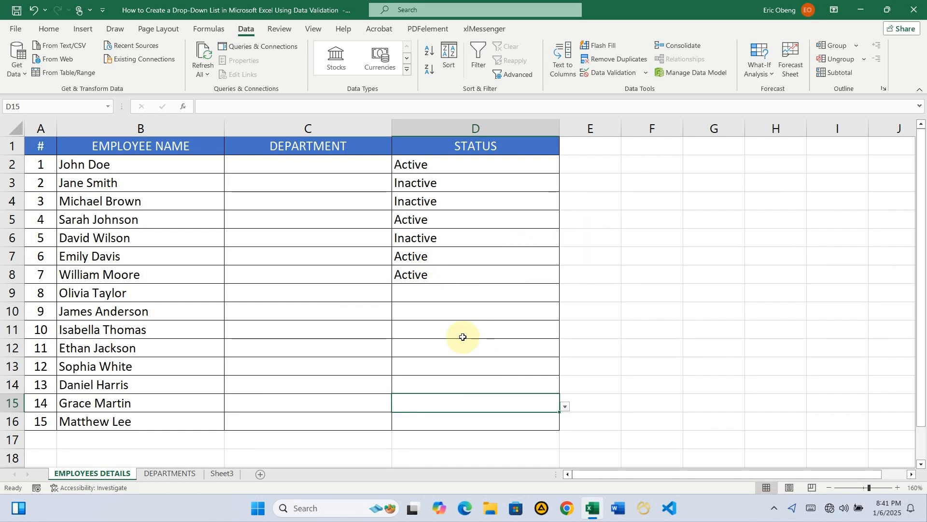
# - Name the range A1:A12 on the DEPARTMENTS sheet Deps
pyautogui.click(176, 474)
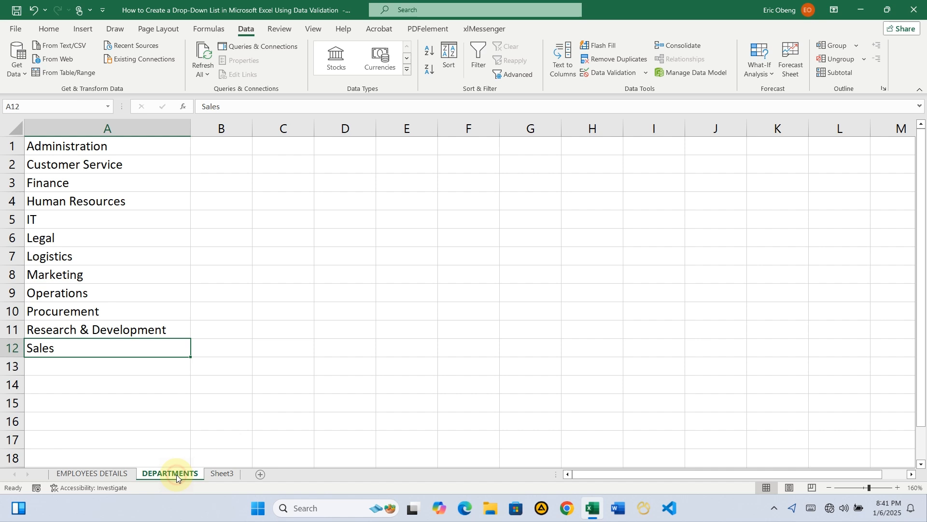
pyautogui.click(107, 146)
pyautogui.moveTo(107, 145); pyautogui.dragTo(116, 340)
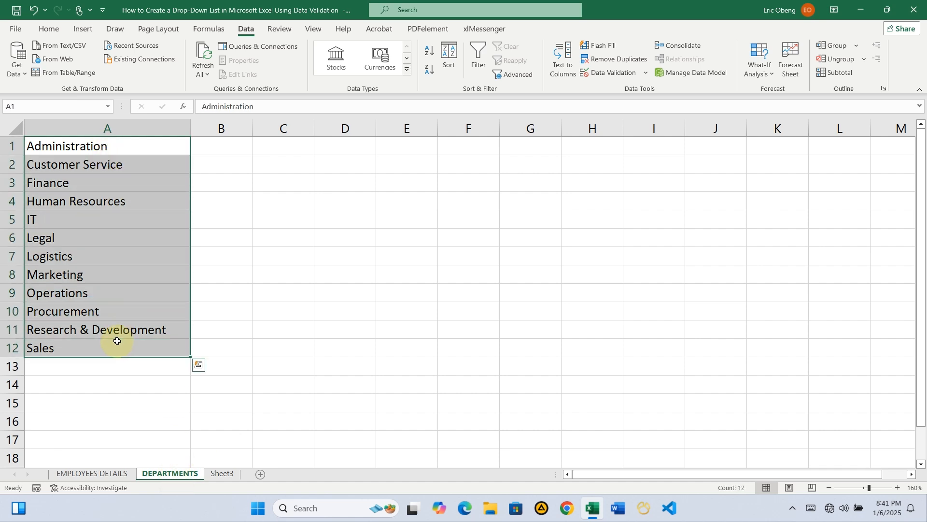
pyautogui.click(44, 103)
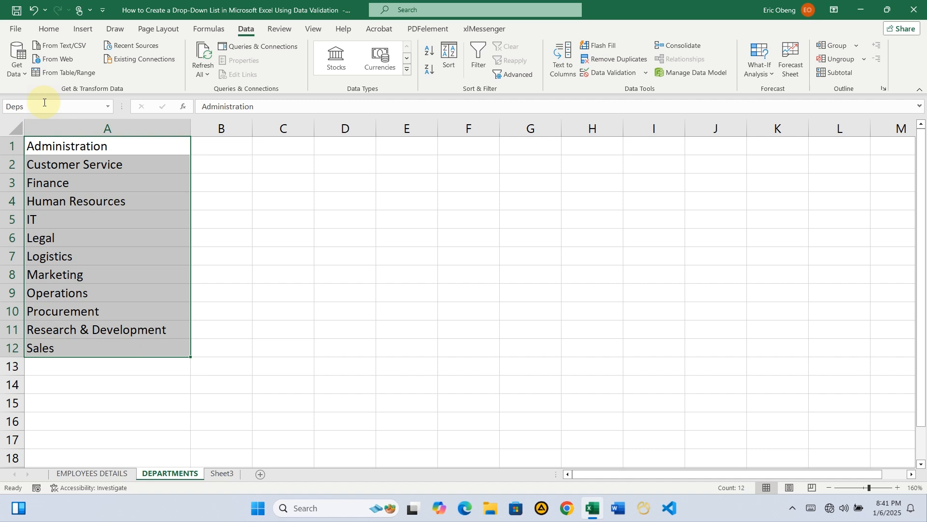
# - Reselect the department list A1:A12 to check its range name, and deselect it
pyautogui.click(244, 226)
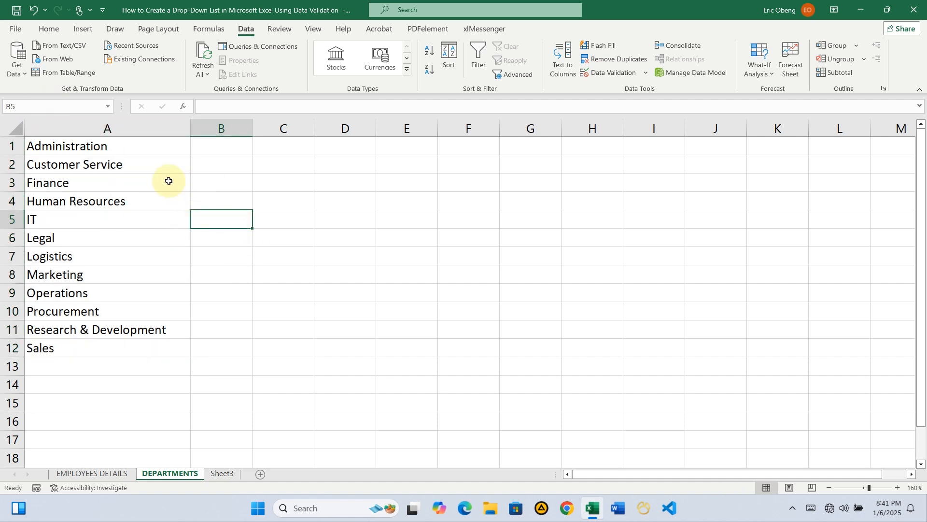
pyautogui.moveTo(139, 145); pyautogui.dragTo(155, 344)
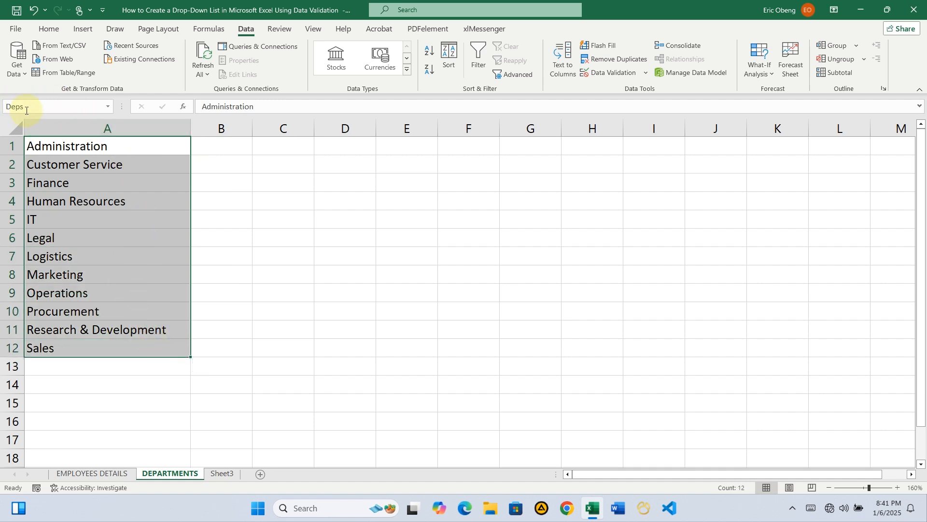
pyautogui.click(239, 254)
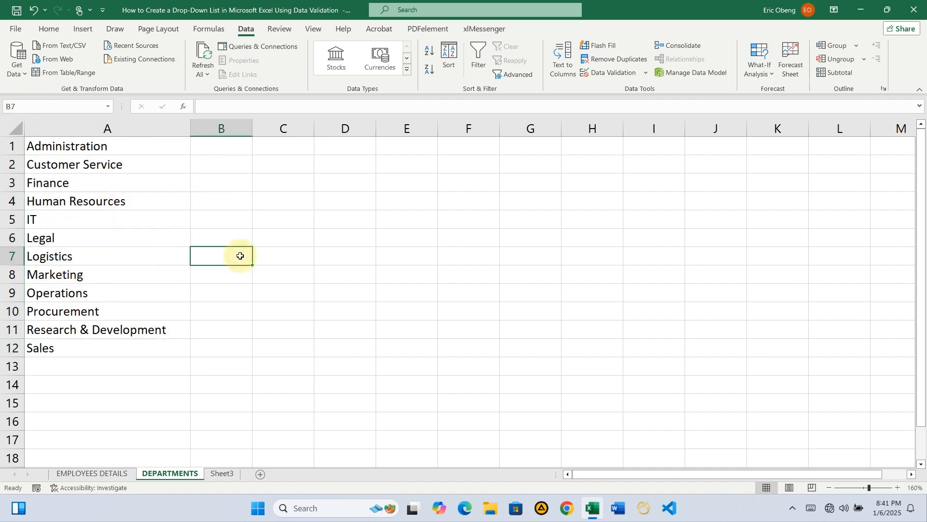
# - Apply list data validation with the source =Deps to the DEPARTMENT cells C2:C16 on the EMPLOYEES DETAILS sheet
pyautogui.click(111, 474)
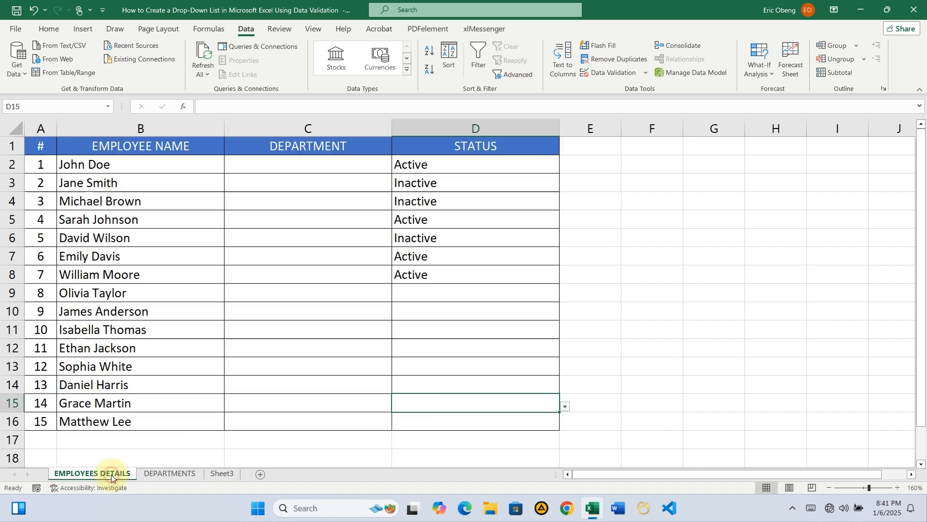
pyautogui.moveTo(312, 166)
pyautogui.mouseDown()
pyautogui.moveTo(325, 317)
pyautogui.moveTo(321, 415)
pyautogui.mouseUp()
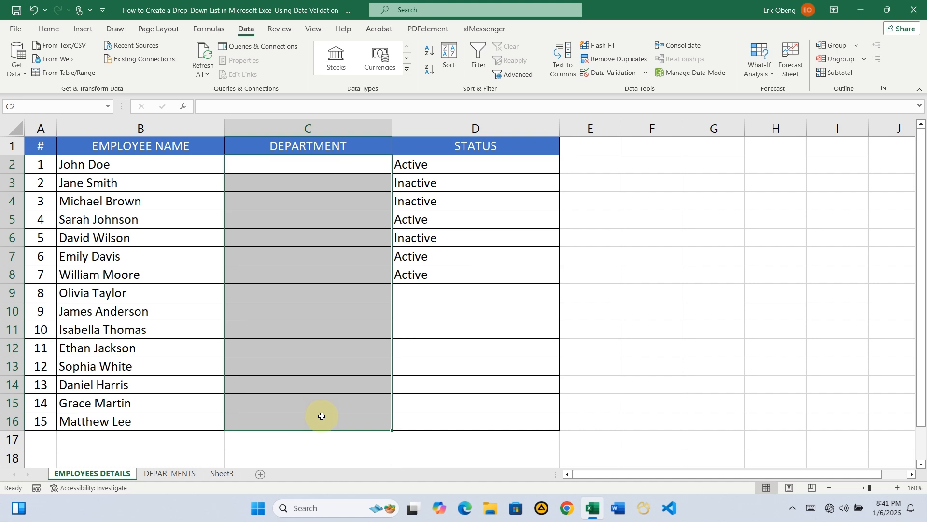
pyautogui.click(601, 71)
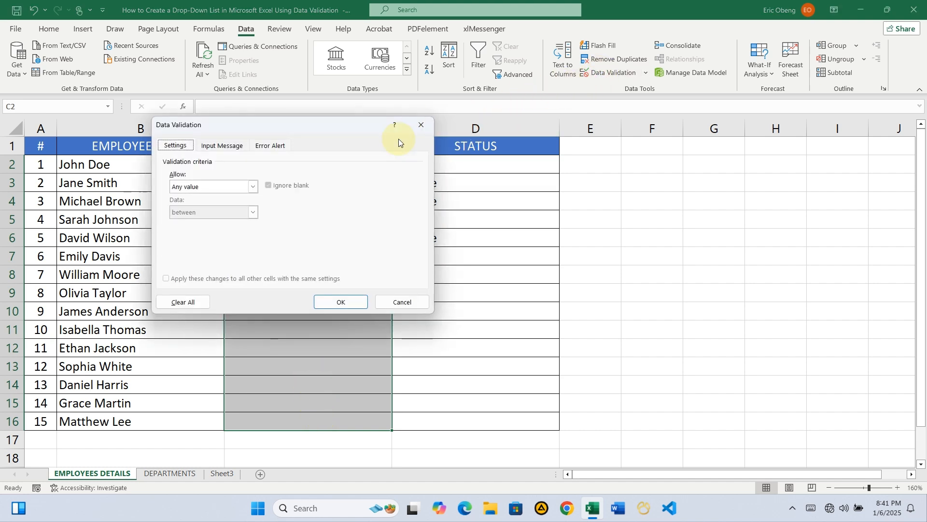
pyautogui.click(252, 187)
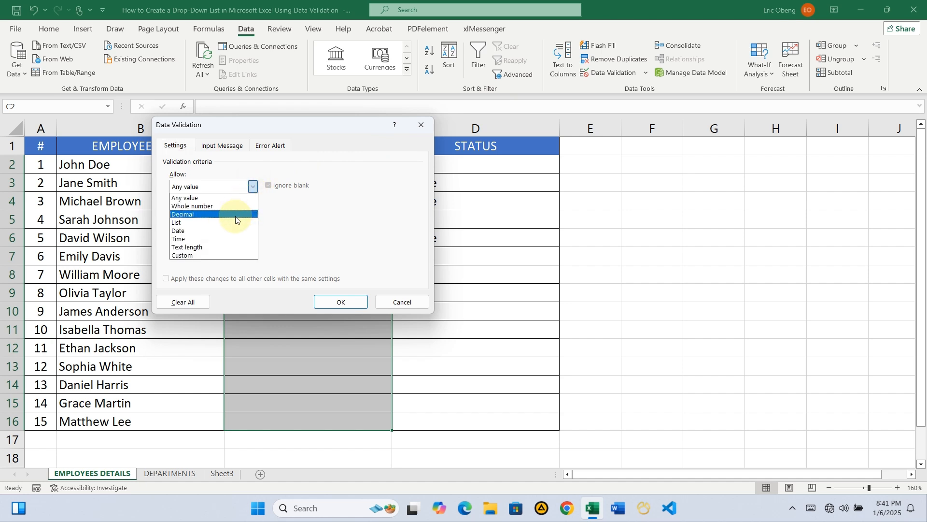
pyautogui.click(225, 222)
pyautogui.click(208, 236)
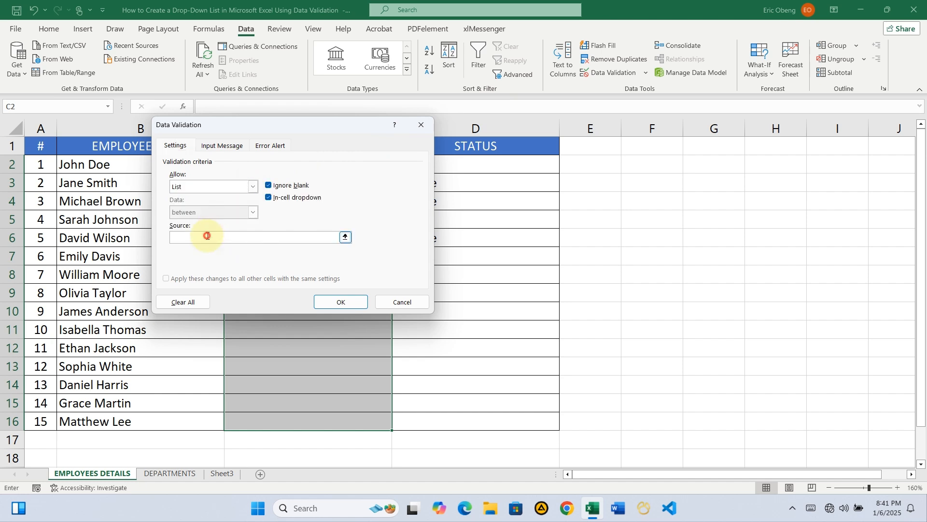
pyautogui.write('=Deps')
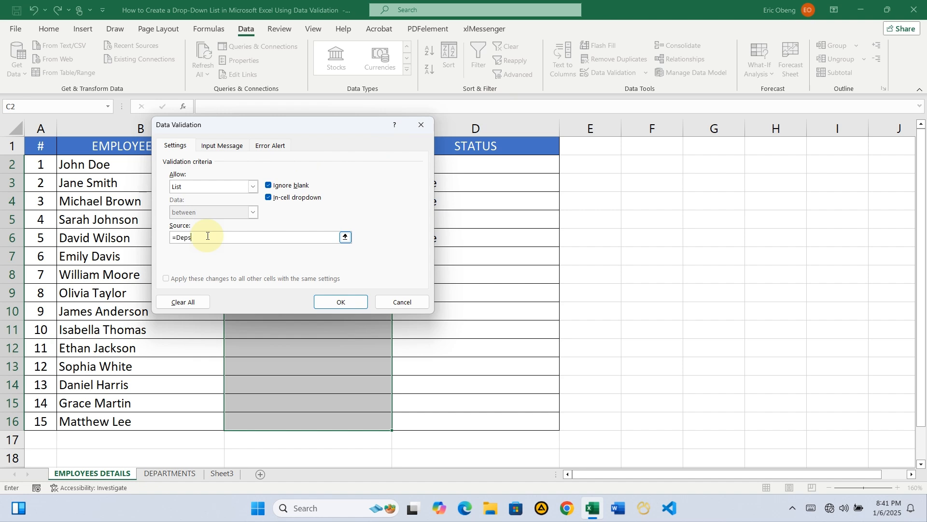
pyautogui.moveTo(207, 236); pyautogui.dragTo(164, 235)
pyautogui.click(342, 302)
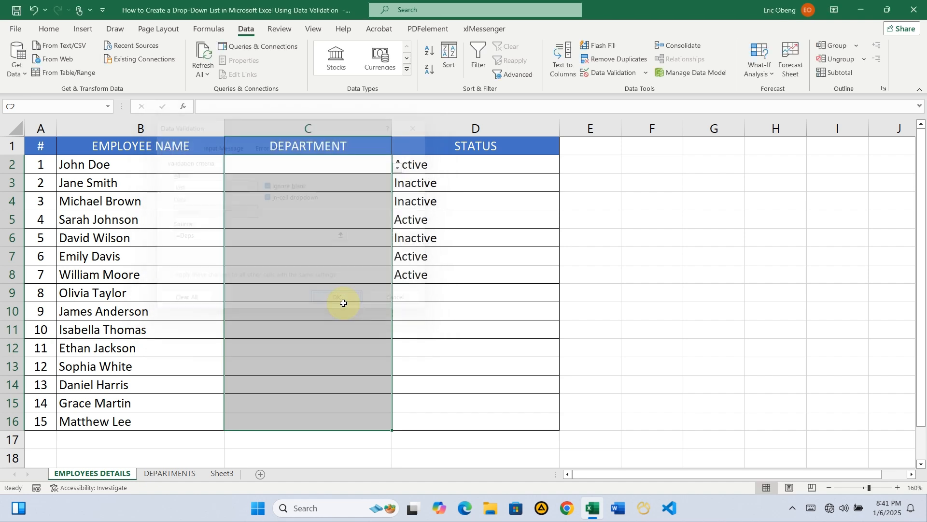
pyautogui.click(449, 232)
# - Set the department to Operations in C2 and Human Resources in C4 from the drop-down list
pyautogui.click(373, 166)
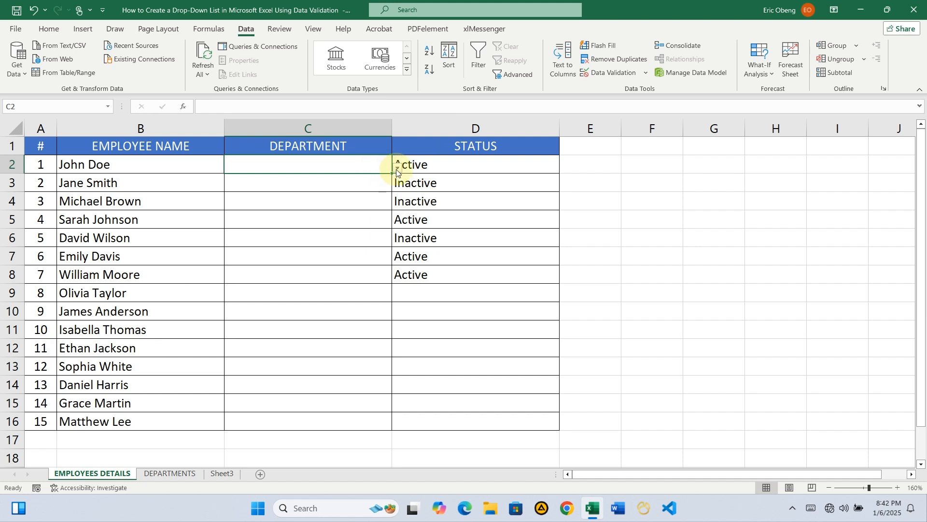
pyautogui.click(396, 168)
pyautogui.moveTo(392, 208); pyautogui.dragTo(391, 239)
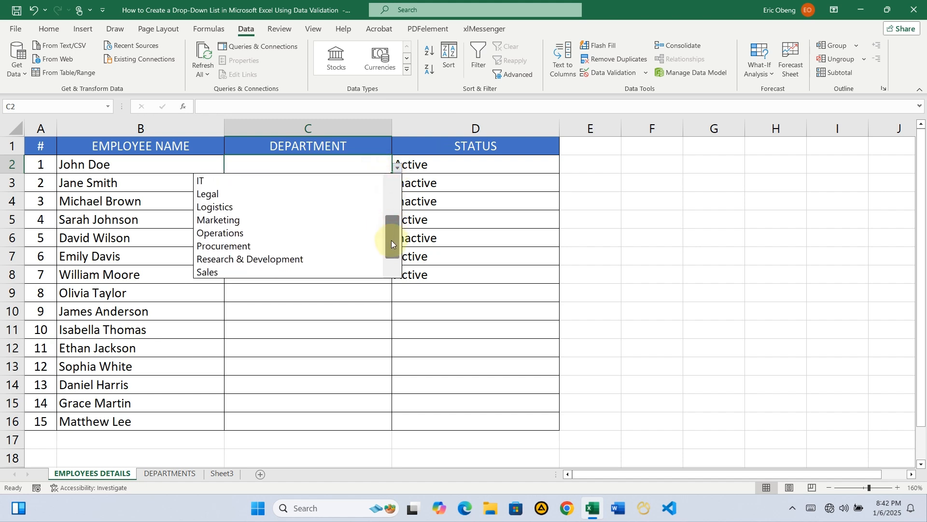
pyautogui.click(324, 234)
pyautogui.click(372, 201)
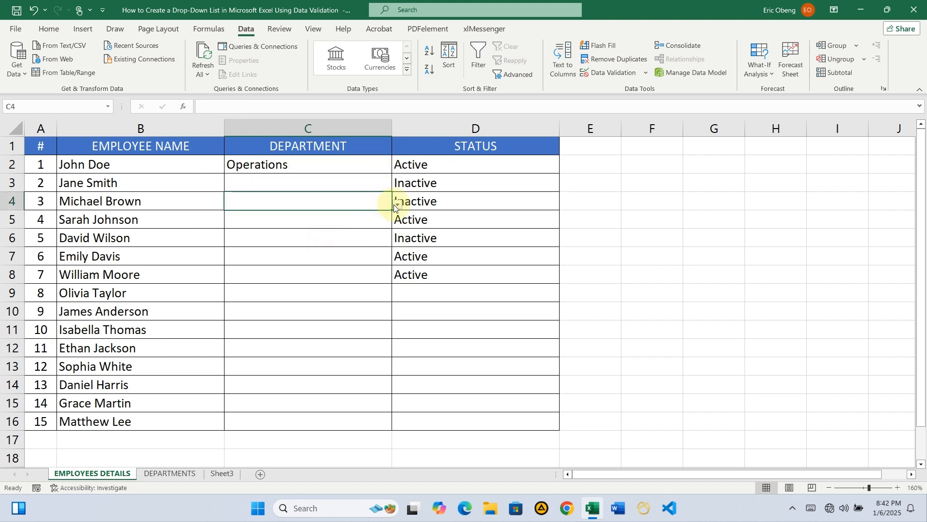
pyautogui.click(395, 204)
pyautogui.click(310, 257)
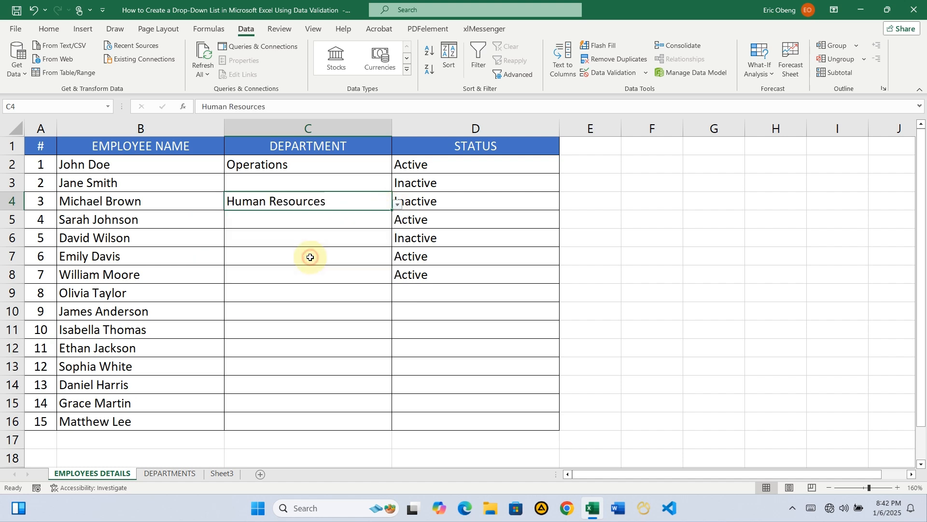
# - Set the department to Marketing in C6 and Finance in C8 from the drop-down list
pyautogui.click(367, 238)
pyautogui.click(397, 240)
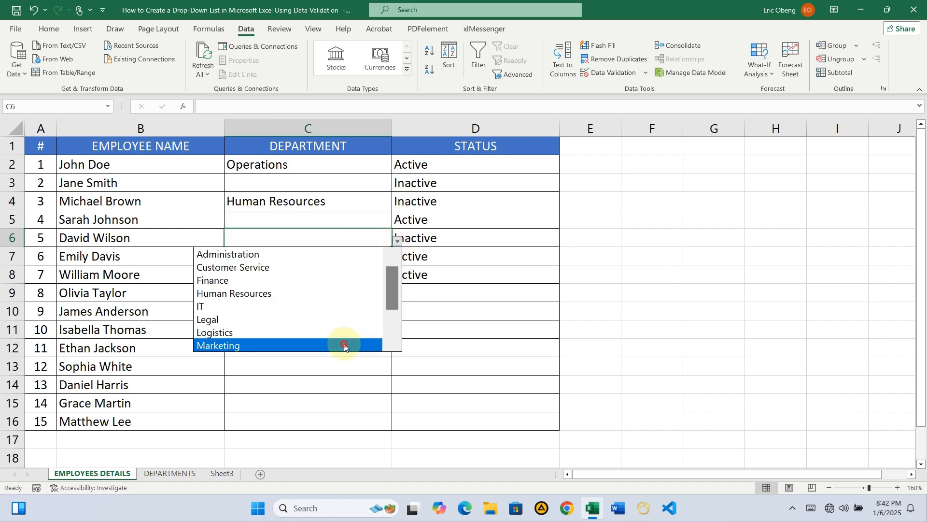
pyautogui.click(343, 346)
pyautogui.click(381, 278)
pyautogui.click(400, 280)
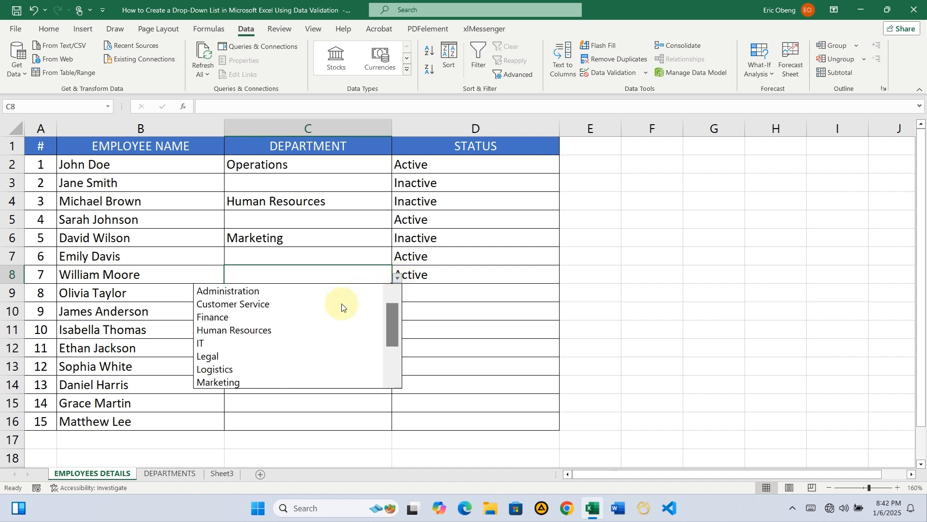
pyautogui.click(321, 315)
pyautogui.click(327, 314)
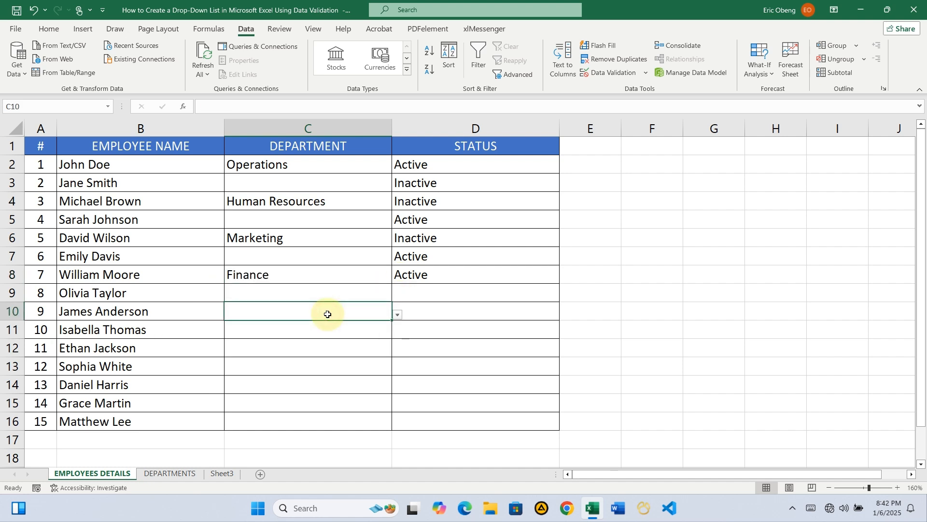